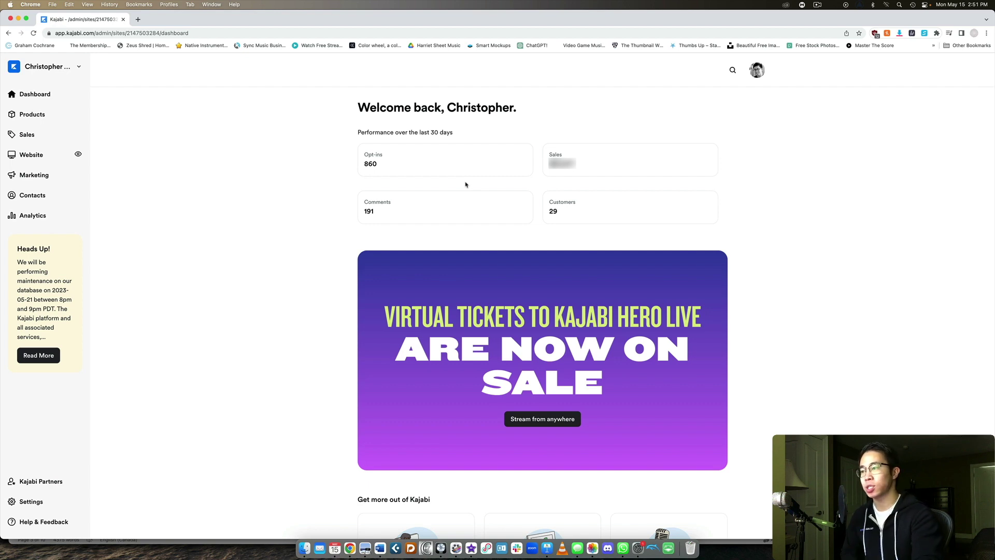
pyautogui.click(449, 207)
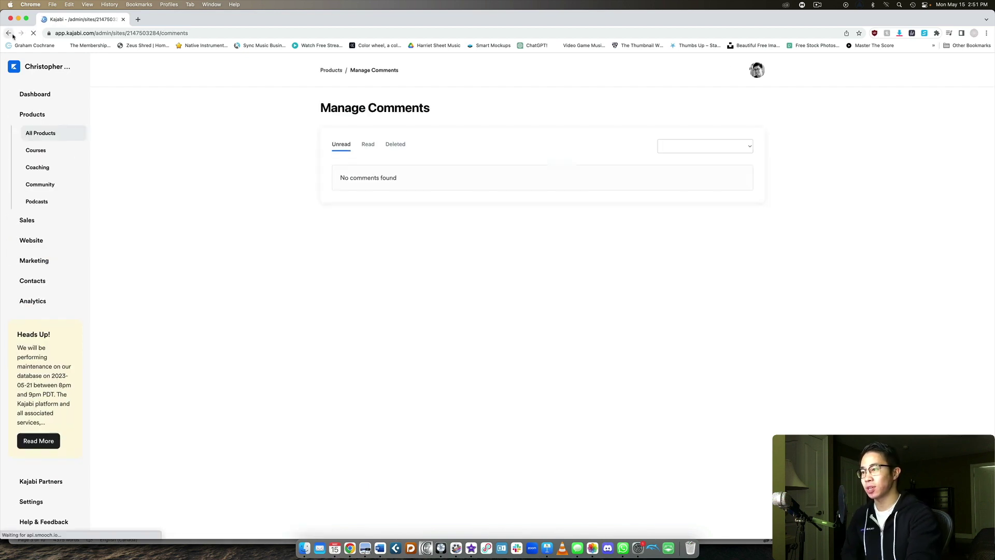
pyautogui.click(6, 33)
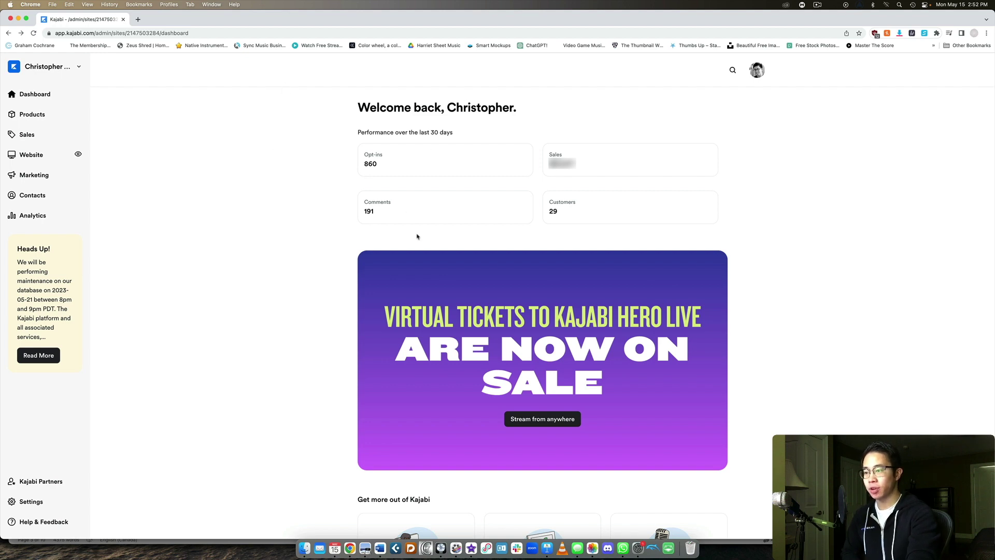
# - Open Products, compare the Coaching and Course types in New Product, then cancel back to the list
pyautogui.click(69, 114)
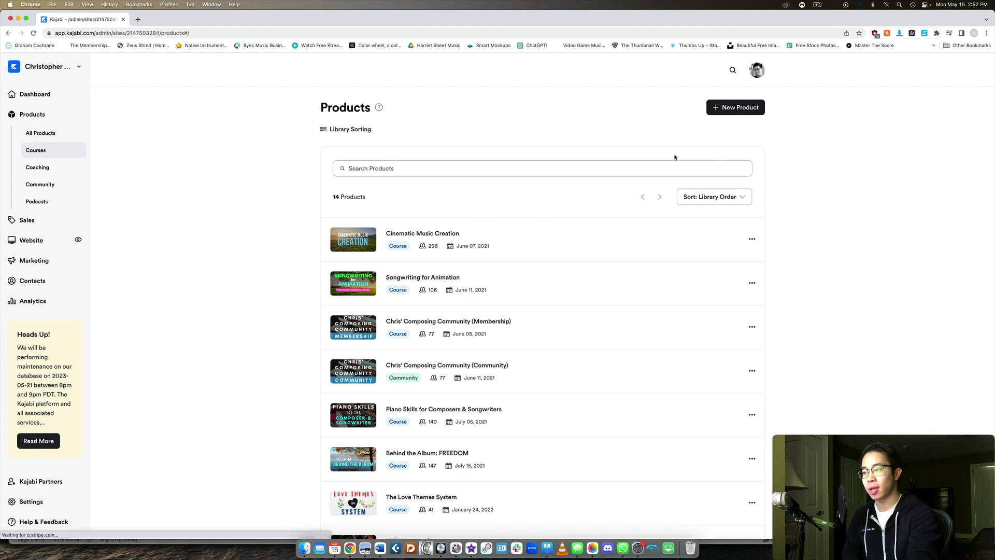
pyautogui.click(735, 106)
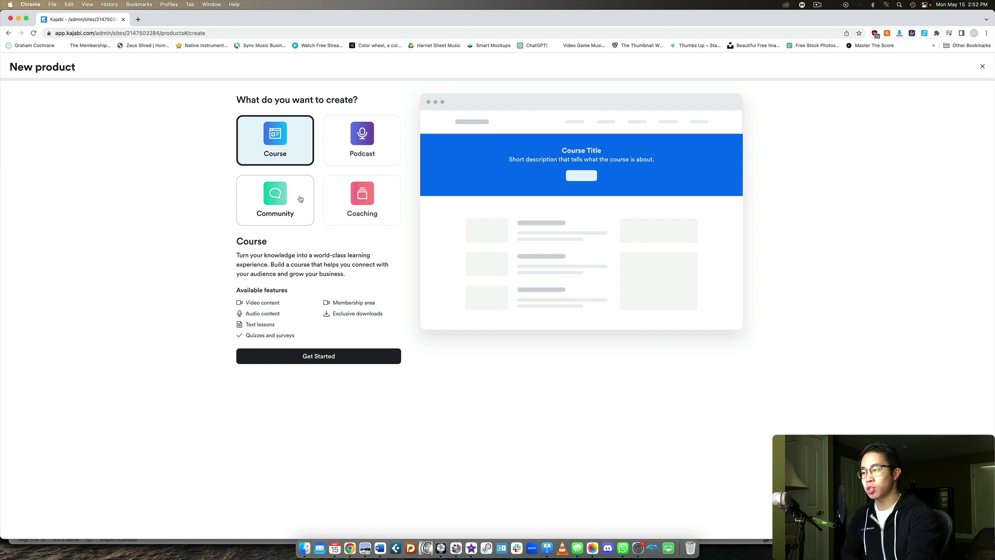
pyautogui.click(362, 202)
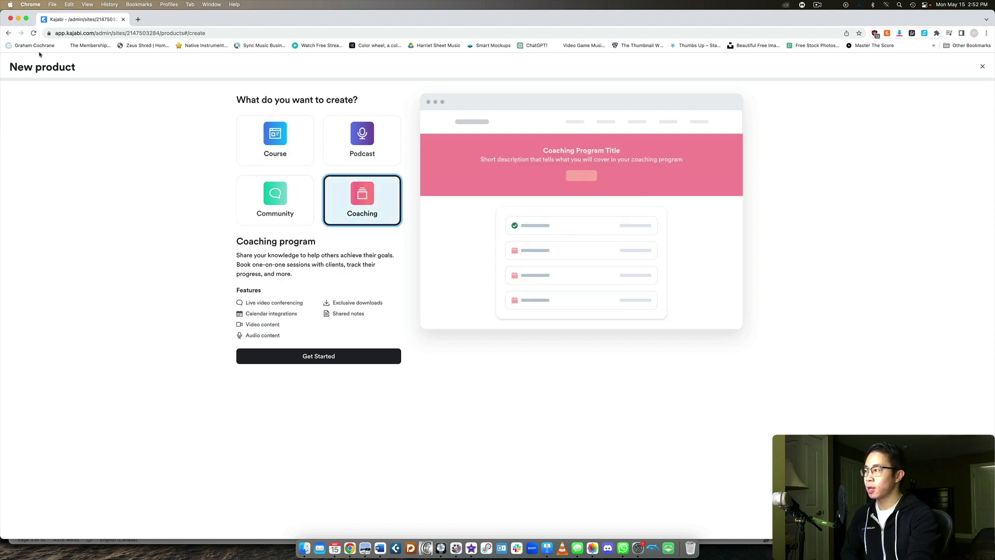
pyautogui.click(289, 139)
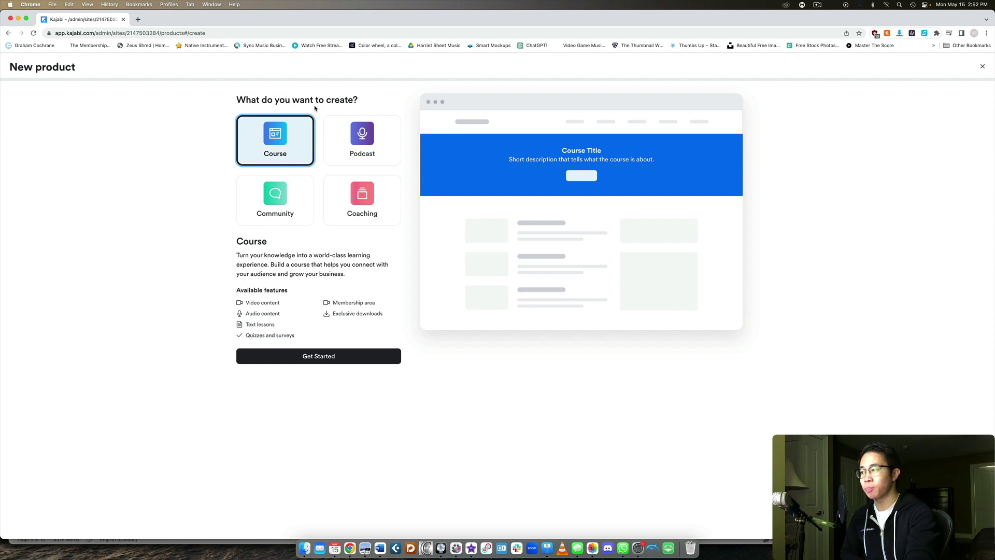
pyautogui.click(8, 33)
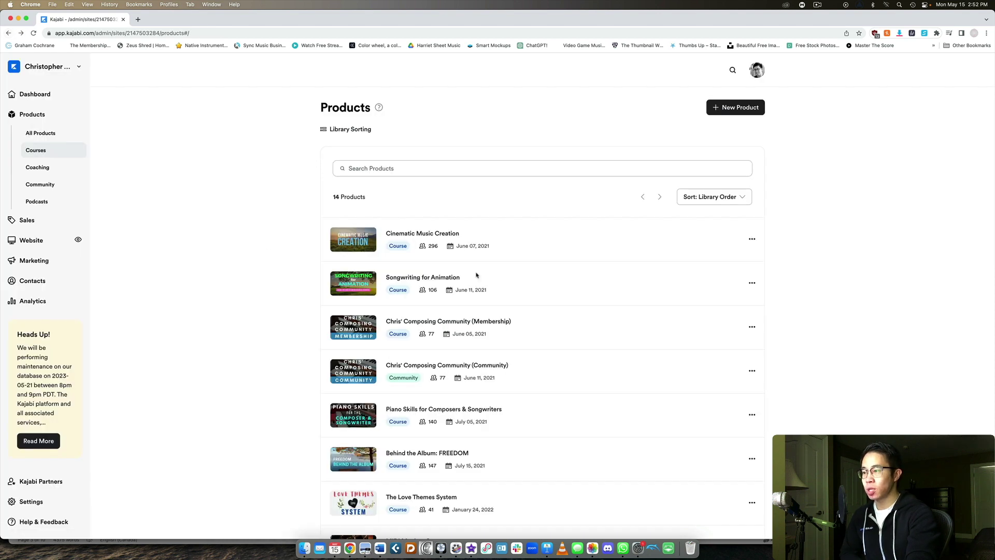
# - Find the Chris' Composing Community product and choose Preview from its ••• menu
pyautogui.scroll(-2, 477, 275)
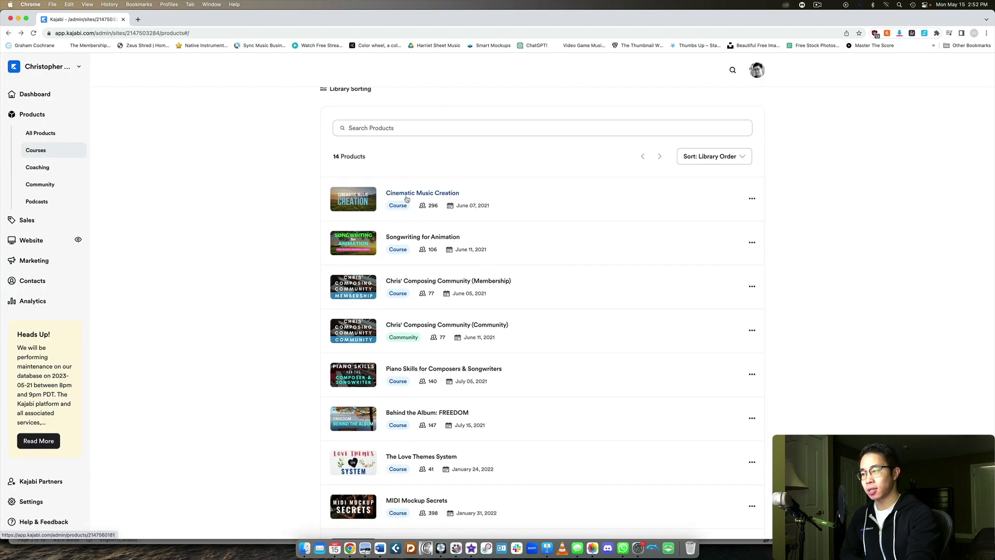
pyautogui.scroll(-6, 407, 199)
pyautogui.scroll(6, 441, 434)
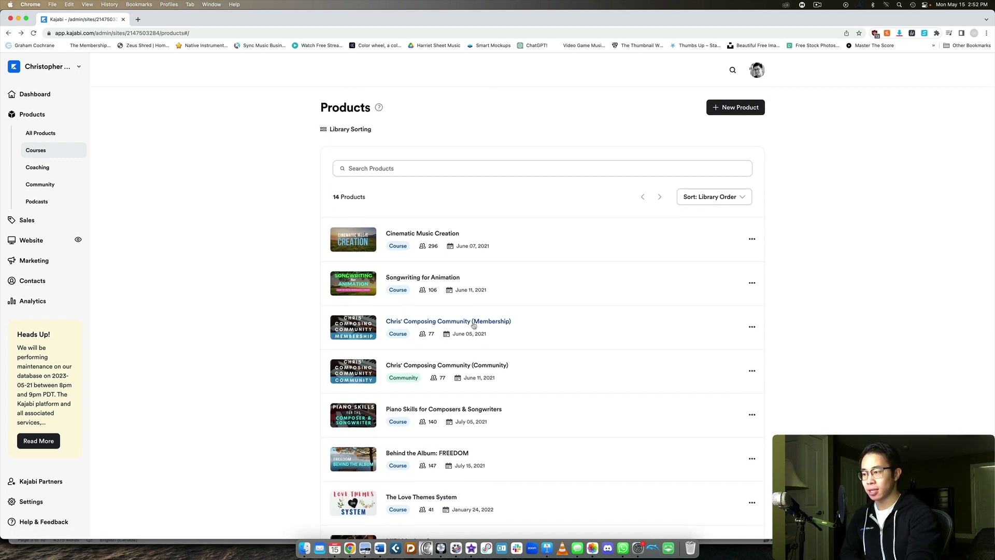
pyautogui.scroll(-3, 473, 325)
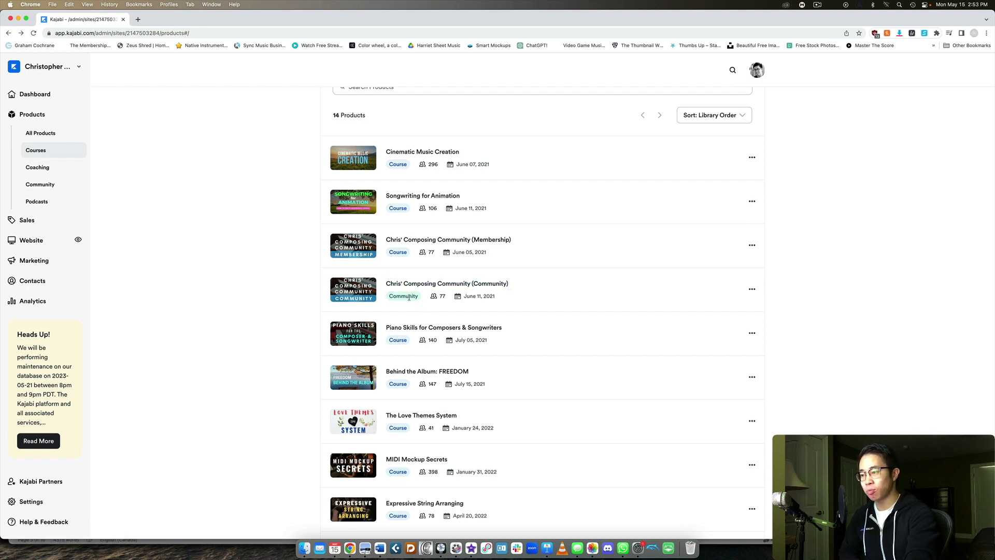
pyautogui.click(751, 289)
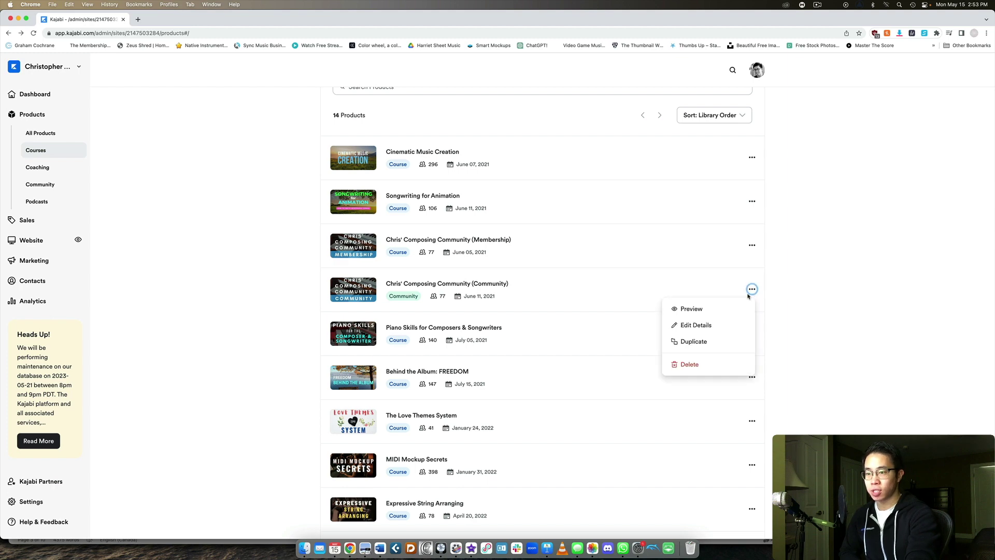
pyautogui.click(727, 306)
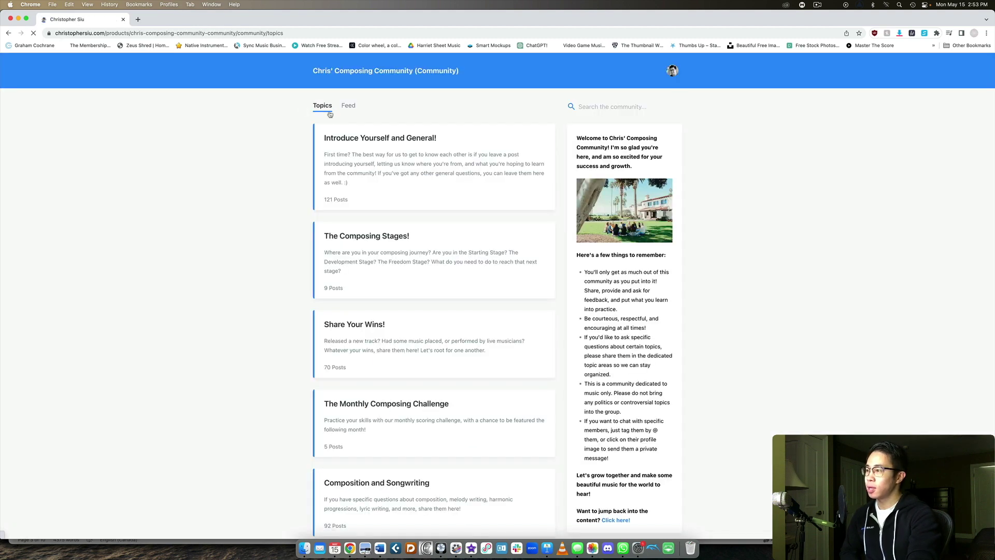
pyautogui.scroll(-7, 366, 134)
pyautogui.scroll(-2, 366, 134)
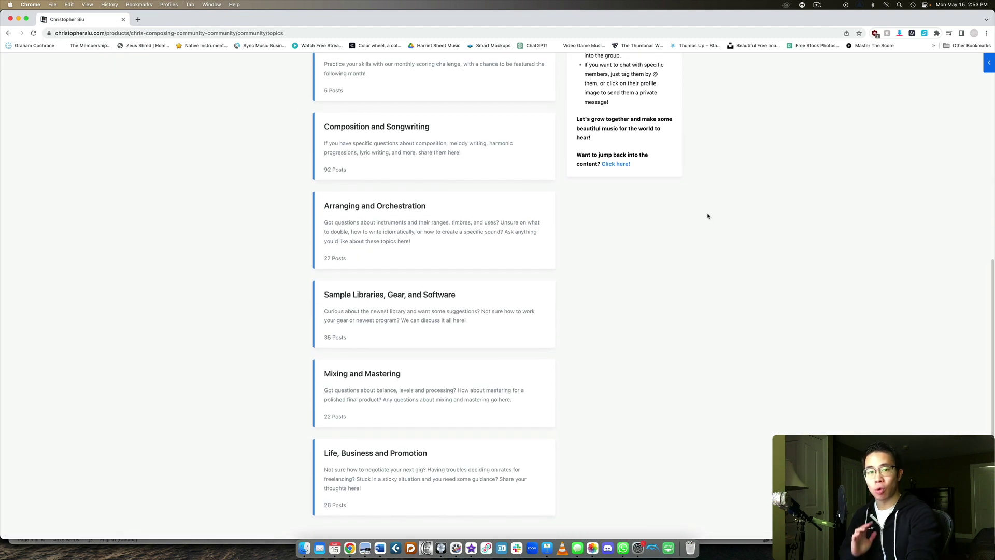
pyautogui.scroll(8, 645, 234)
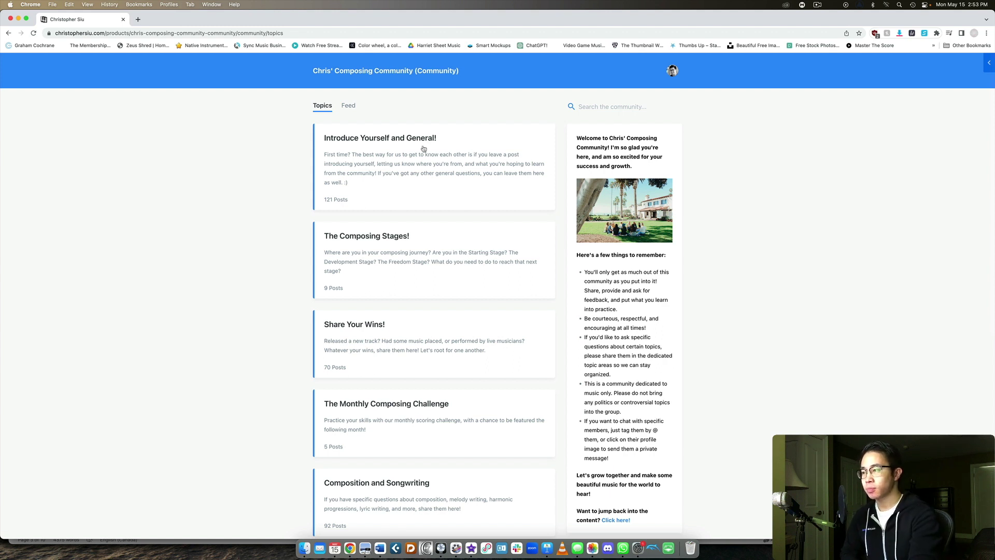
pyautogui.scroll(-5, 501, 172)
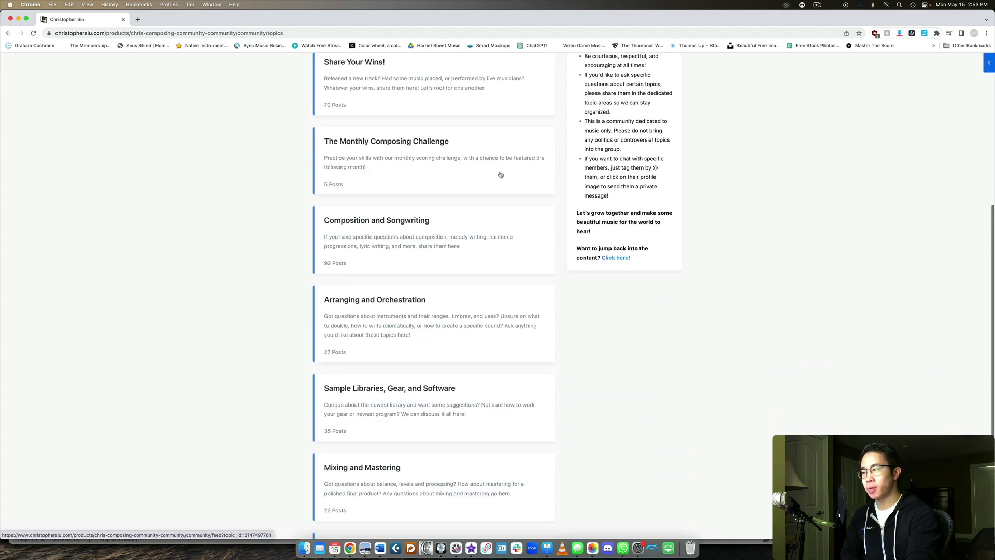
pyautogui.scroll(5, 500, 172)
pyautogui.click(349, 106)
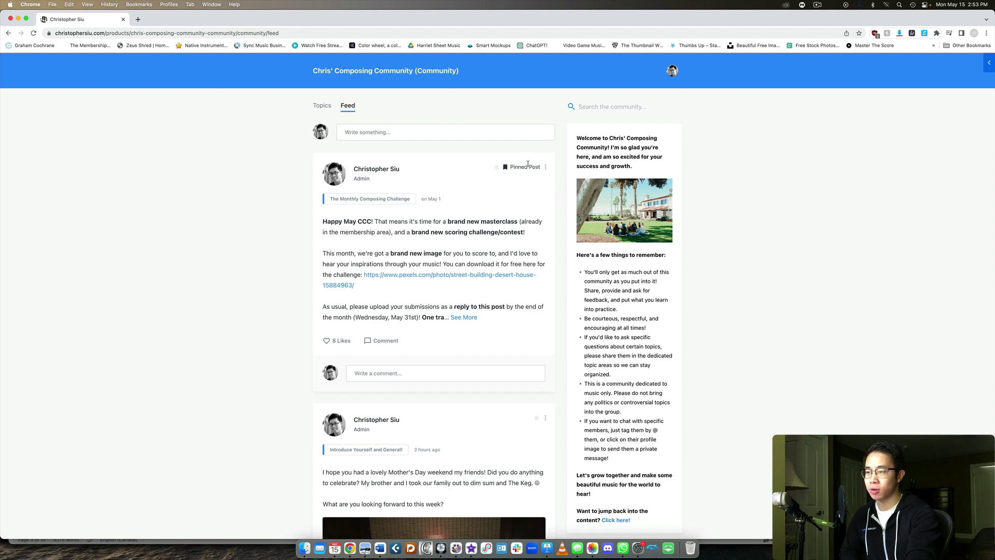
pyautogui.scroll(-10, 467, 156)
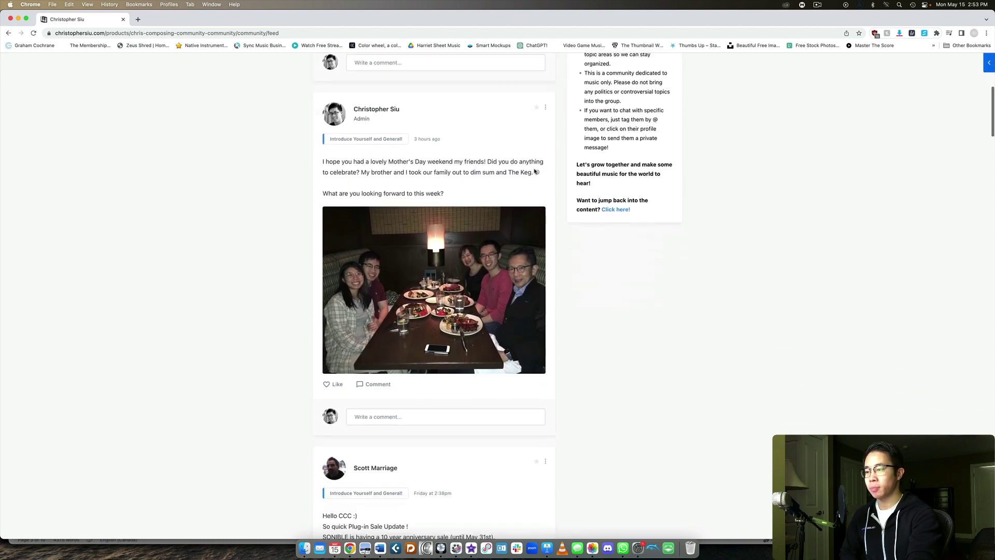
pyautogui.scroll(-10, 519, 229)
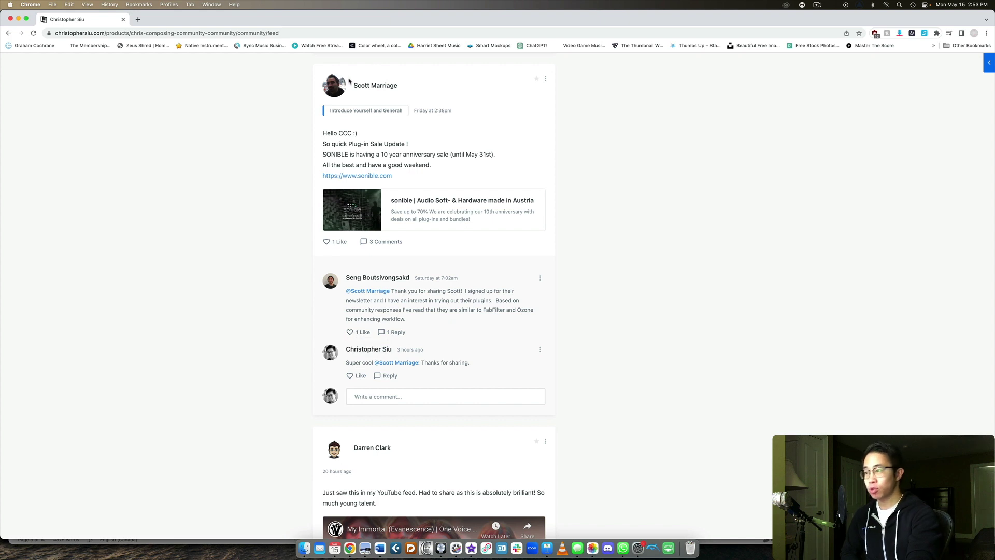
pyautogui.moveTo(338, 88)
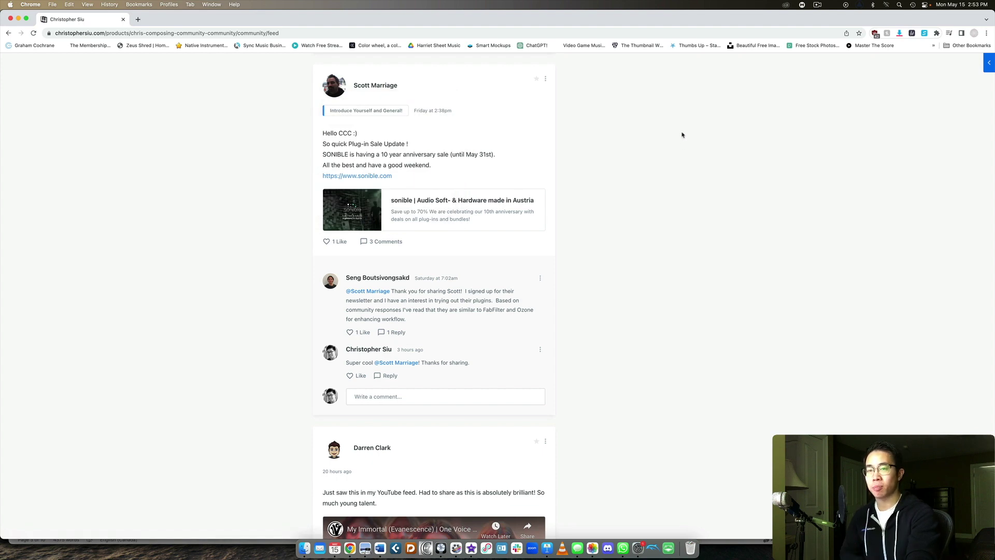
pyautogui.scroll(-15, 682, 134)
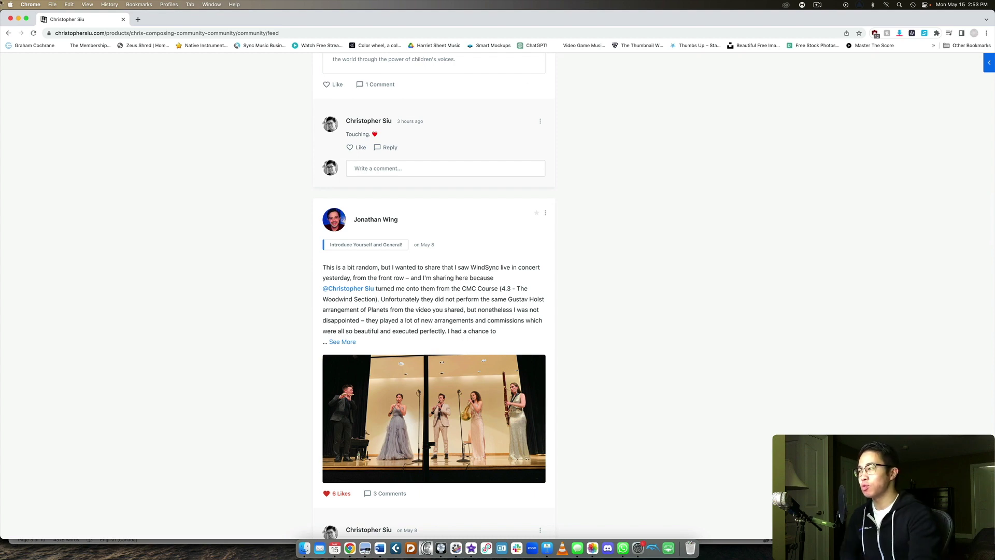
pyautogui.click(9, 33)
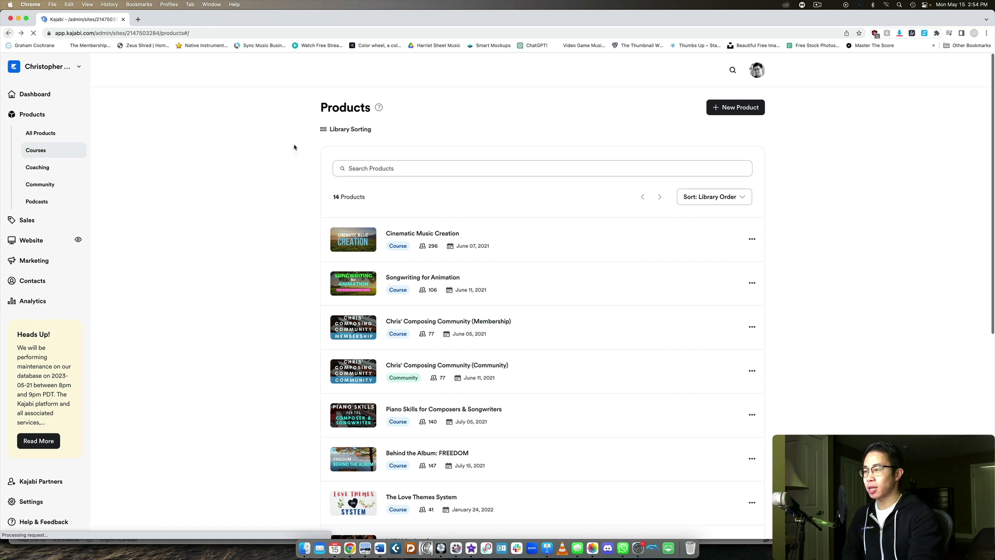
# - Browse the Coaching programs and Podcasts sections of the products area
pyautogui.scroll(-3, 325, 146)
pyautogui.scroll(-3, 325, 146)
pyautogui.scroll(8, 318, 156)
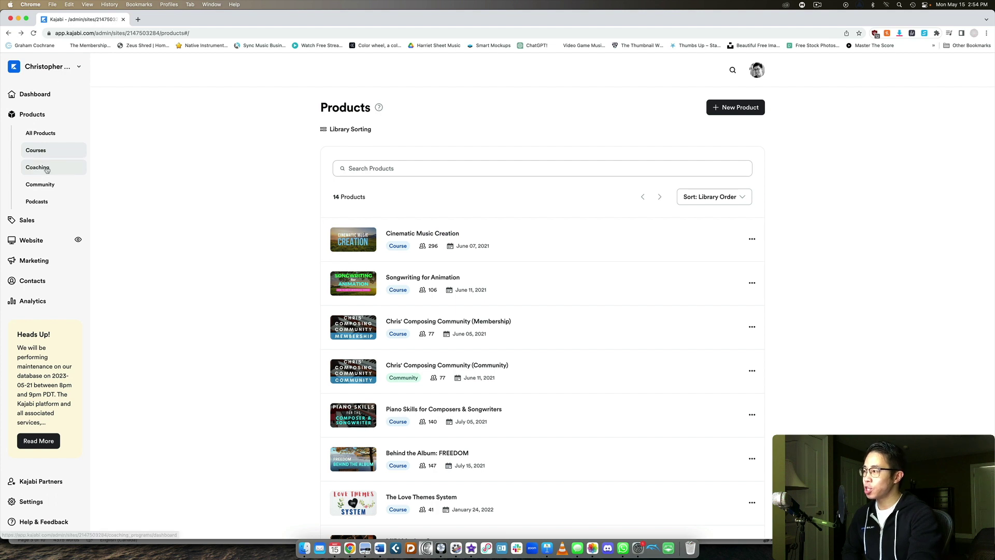
pyautogui.click(75, 167)
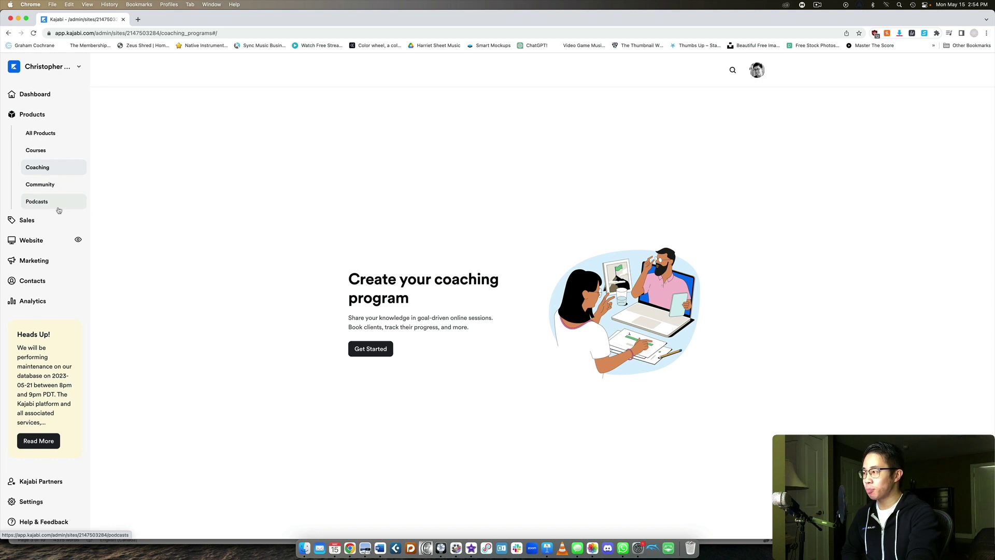
pyautogui.click(61, 201)
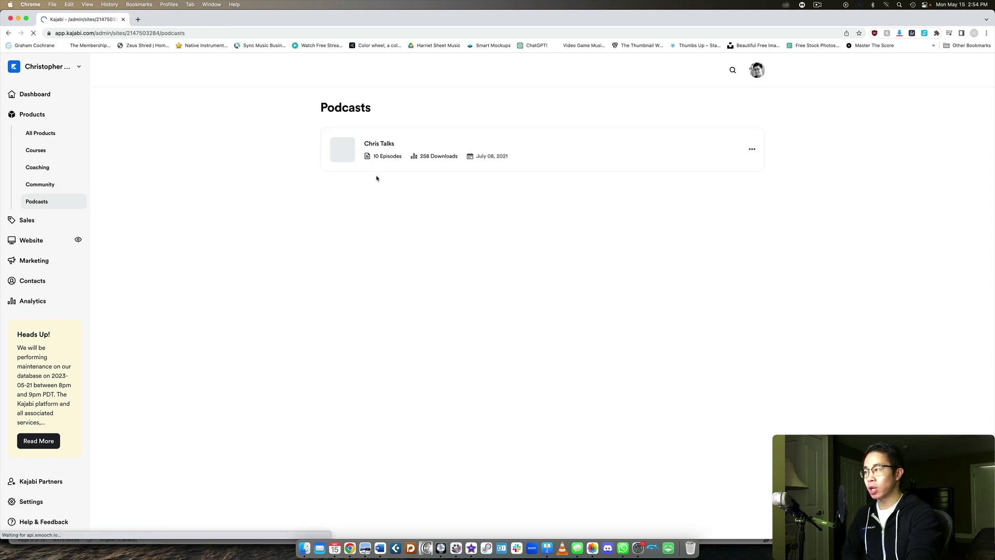
# - Check the Chris Talks podcast's Distribution directories, then go to the Sales offers overview
pyautogui.click(382, 143)
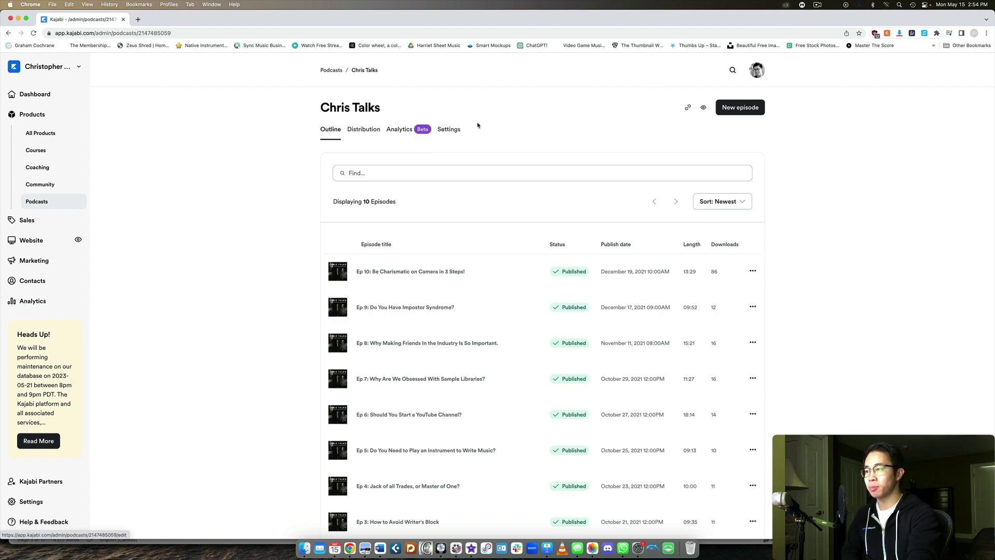
pyautogui.click(363, 129)
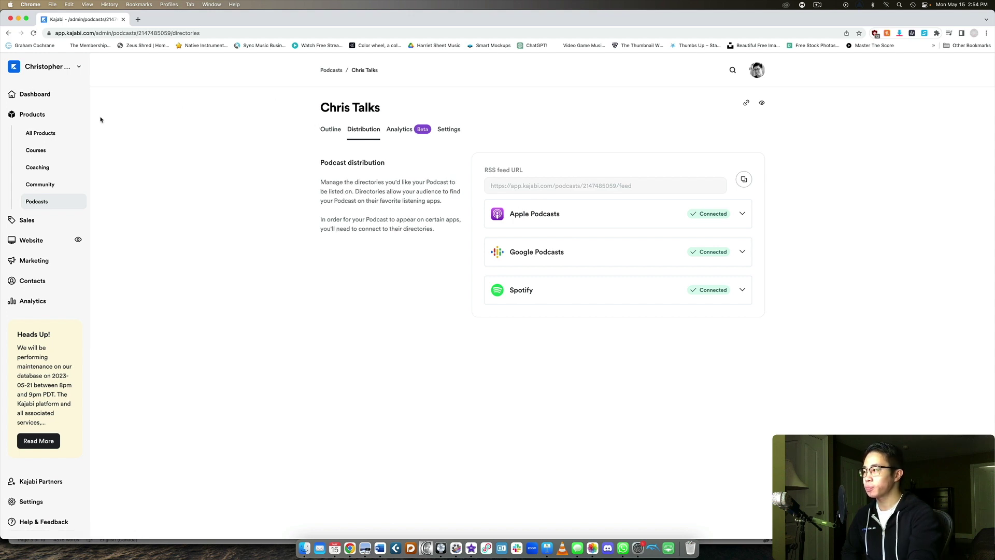
pyautogui.click(50, 225)
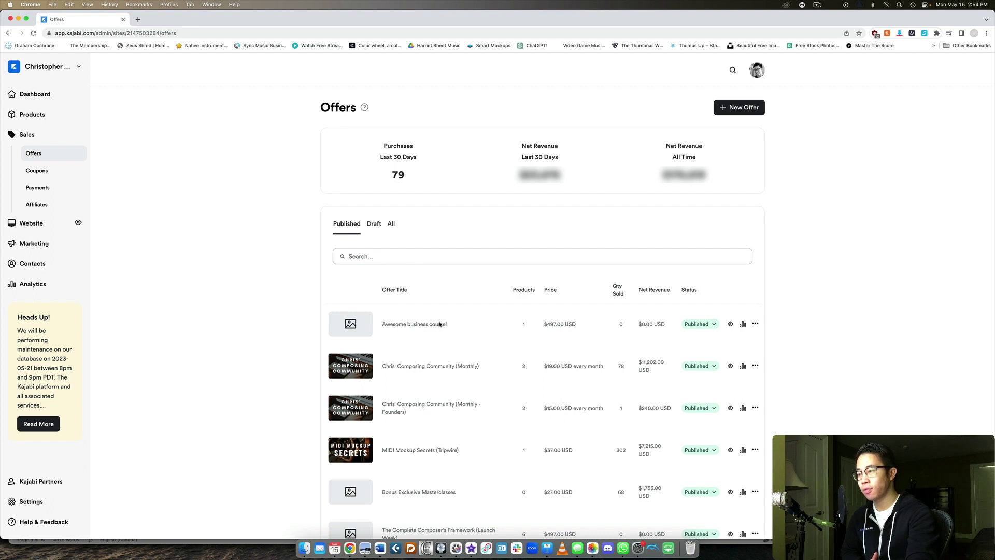
pyautogui.click(419, 369)
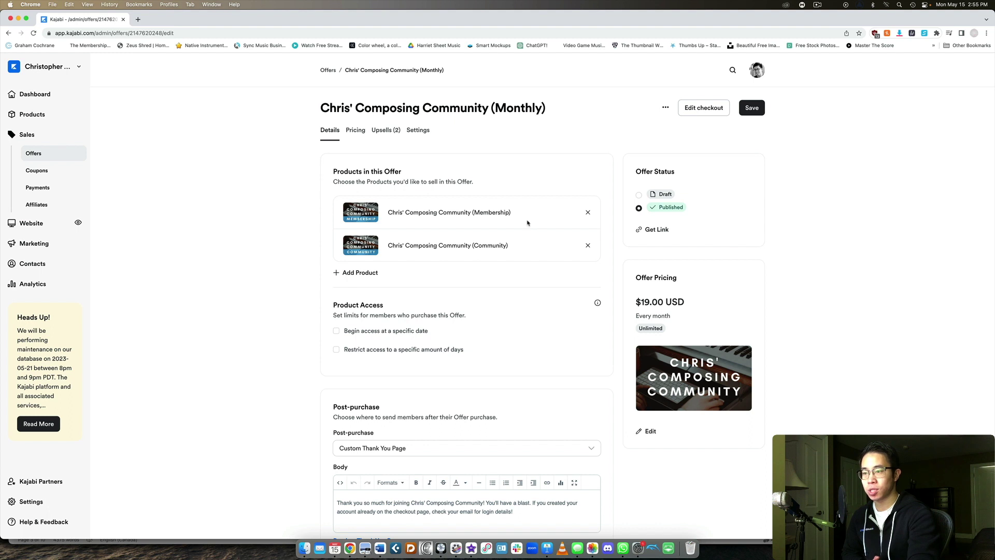
pyautogui.tripleClick(649, 302)
pyautogui.click(691, 303)
pyautogui.scroll(1, 650, 229)
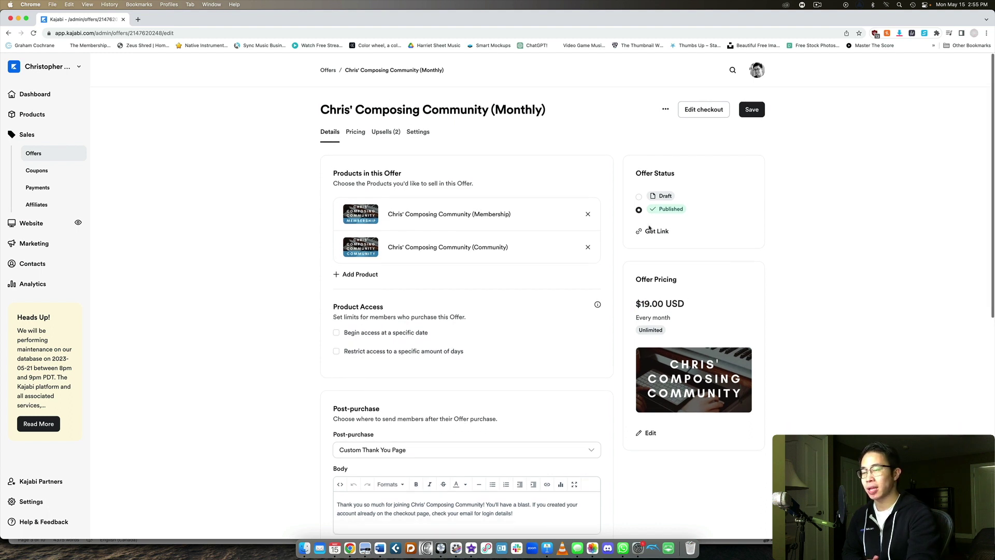
pyautogui.scroll(-1, 653, 233)
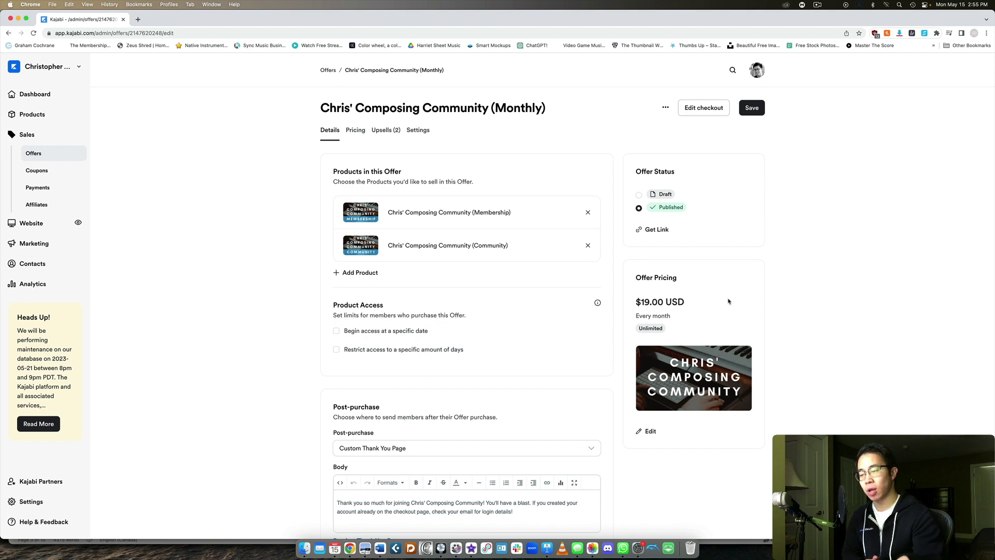
pyautogui.scroll(-10, 728, 301)
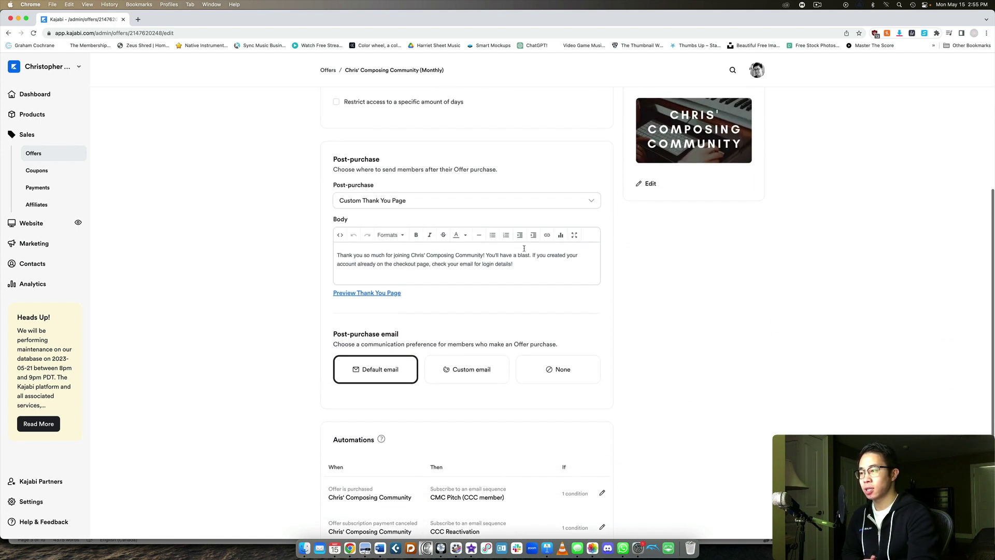
pyautogui.click(402, 220)
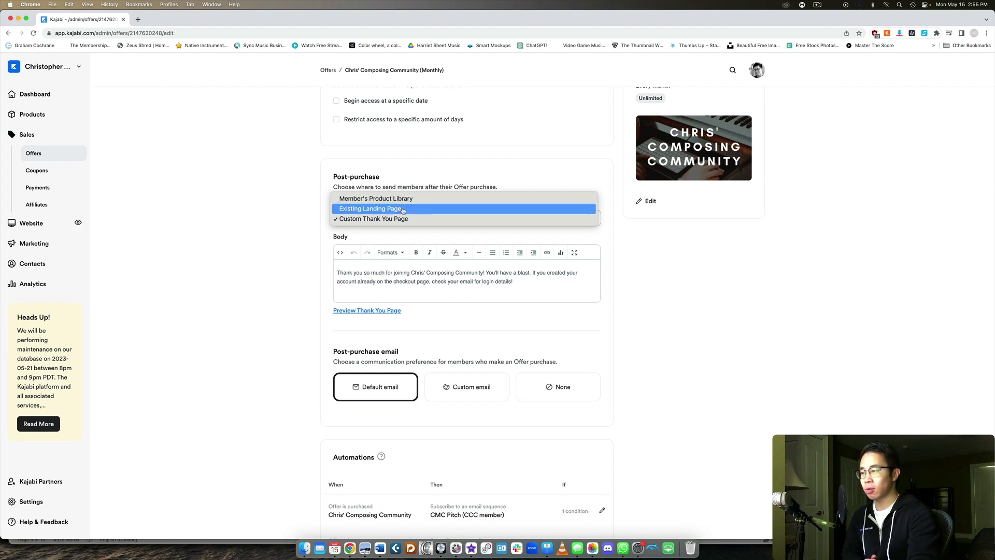
pyautogui.click(290, 251)
pyautogui.moveTo(551, 285); pyautogui.dragTo(323, 261)
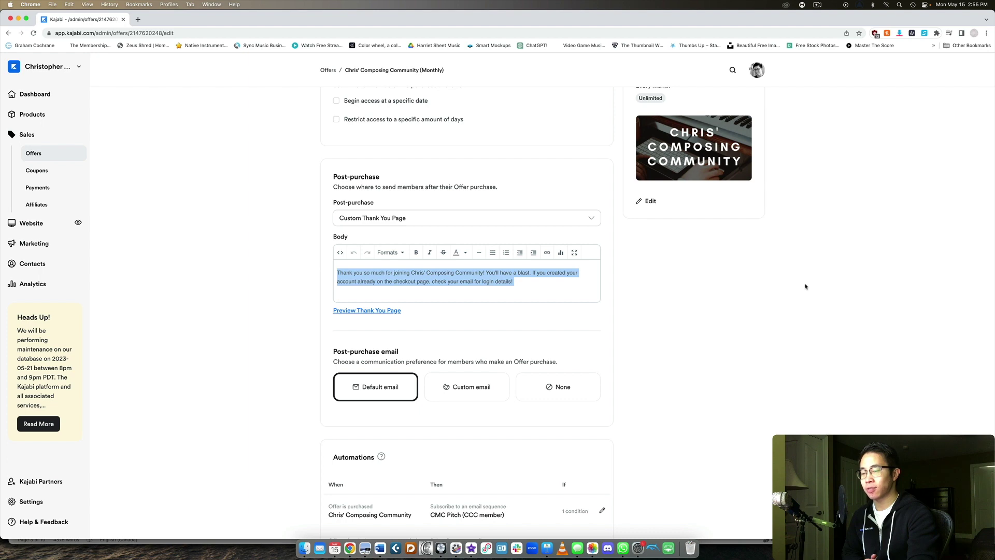
pyautogui.scroll(-1, 631, 258)
pyautogui.click(541, 271)
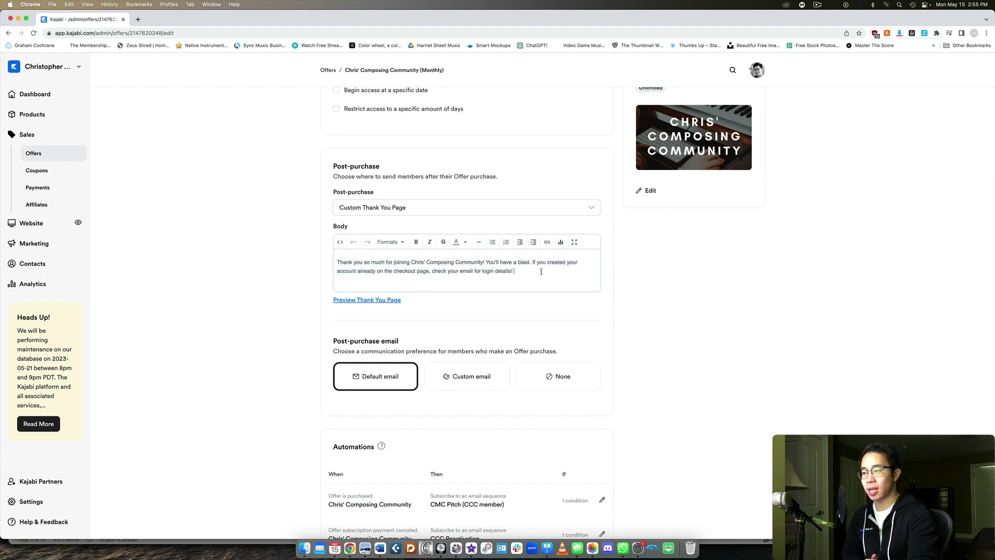
pyautogui.scroll(-5, 541, 271)
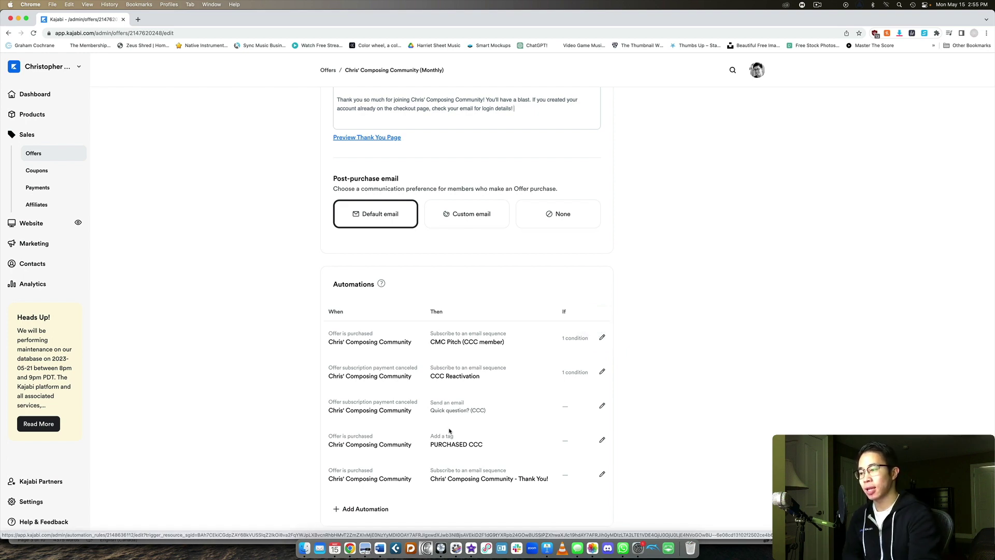
pyautogui.scroll(12, 415, 445)
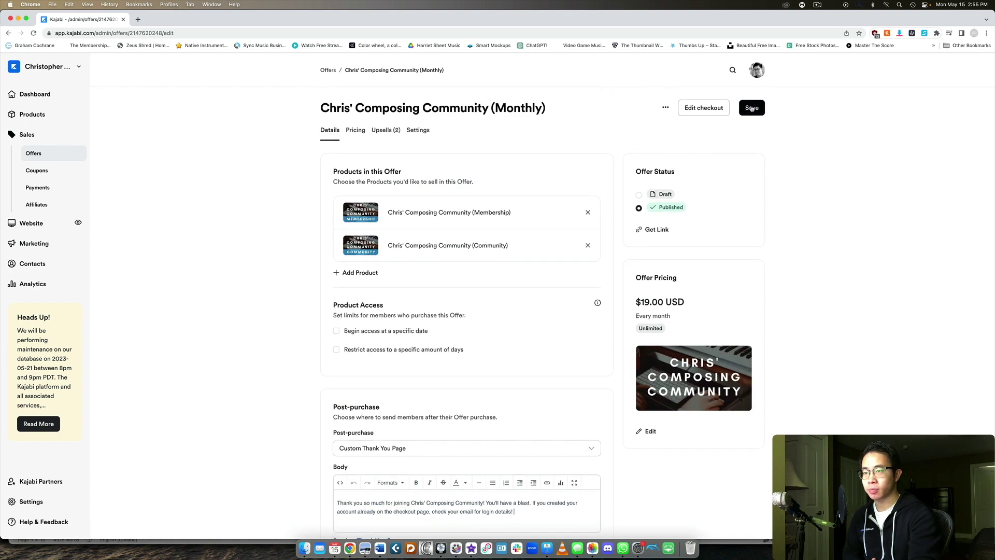
pyautogui.click(752, 111)
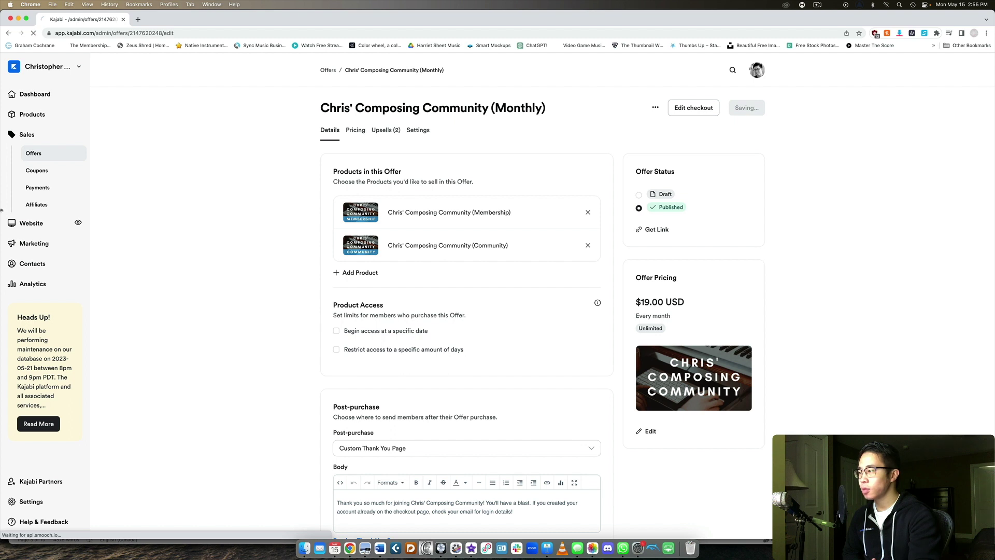
# - Start a new coupon under Sales > Coupons, trying Bulk Codes before settling on Single Coupon
pyautogui.click(43, 171)
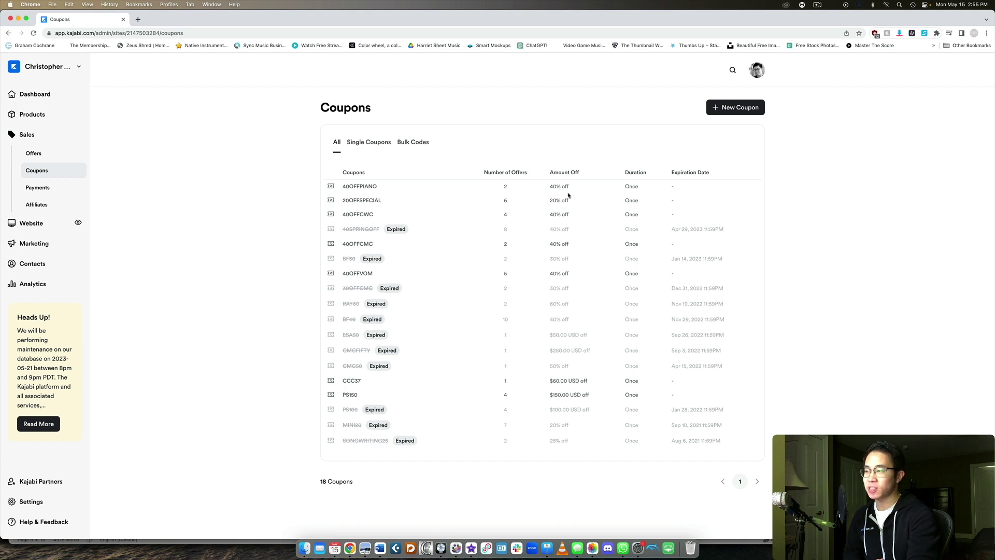
pyautogui.click(730, 111)
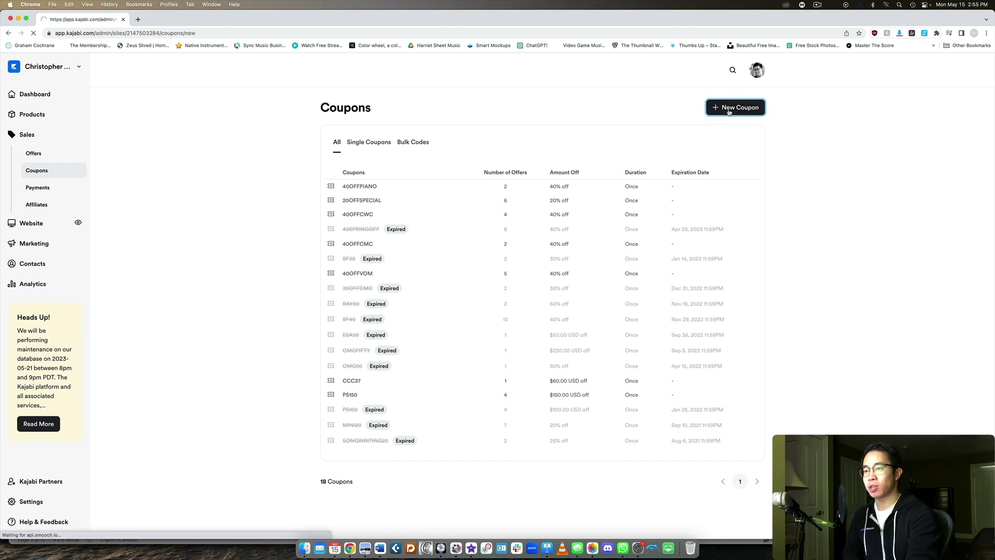
pyautogui.click(563, 187)
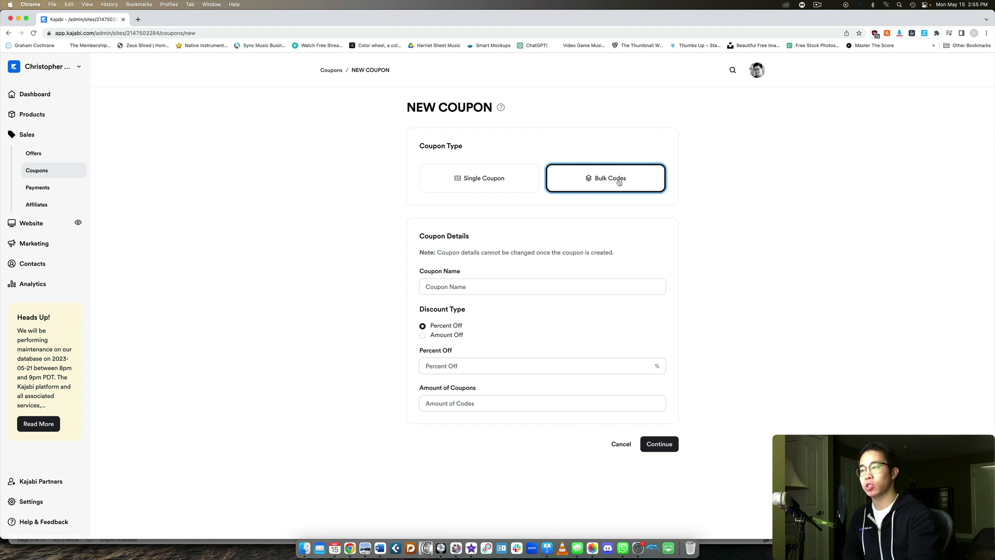
pyautogui.click(535, 181)
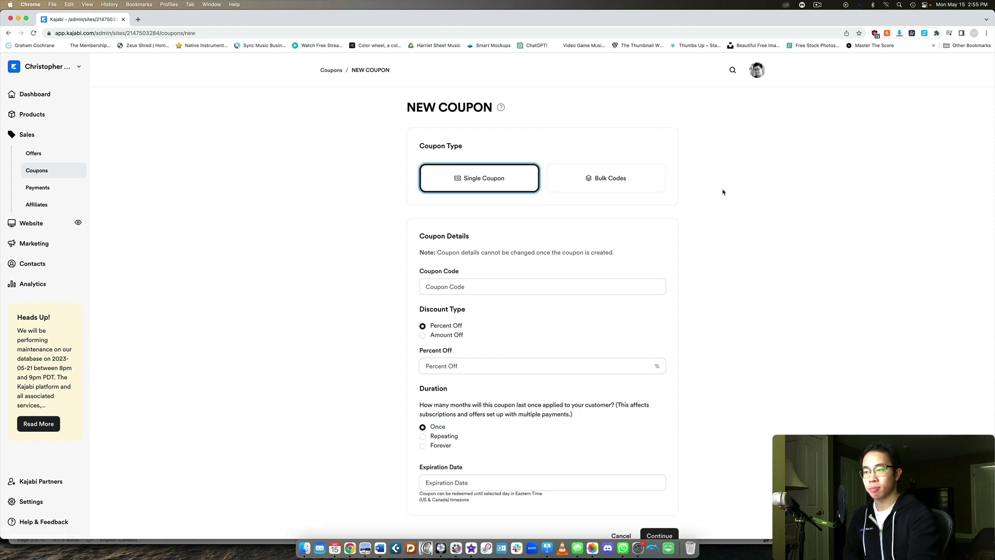
pyautogui.scroll(-1, 713, 192)
# - Select the single coupon's Coupon Code field, then move on to the Affiliates overview
pyautogui.click(435, 271)
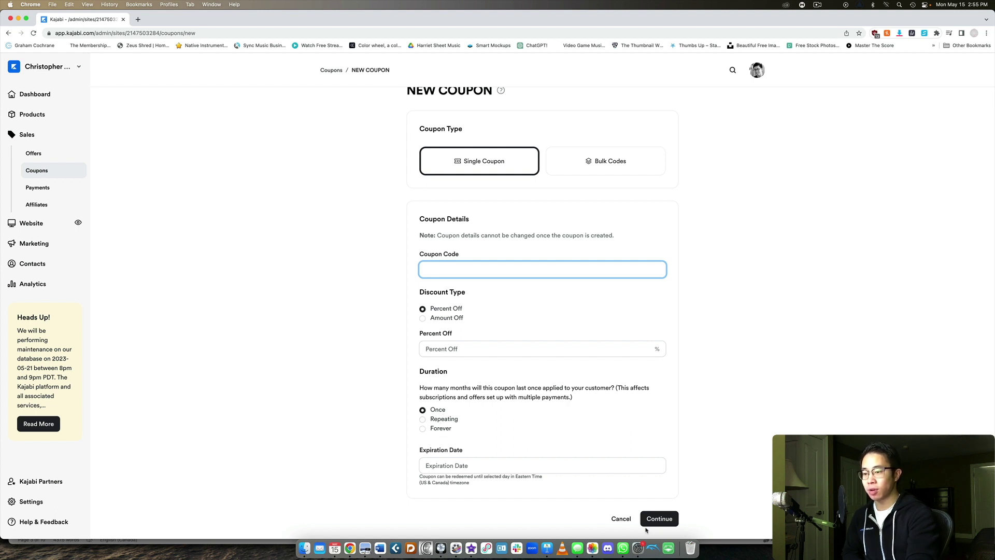
pyautogui.scroll(1, 565, 208)
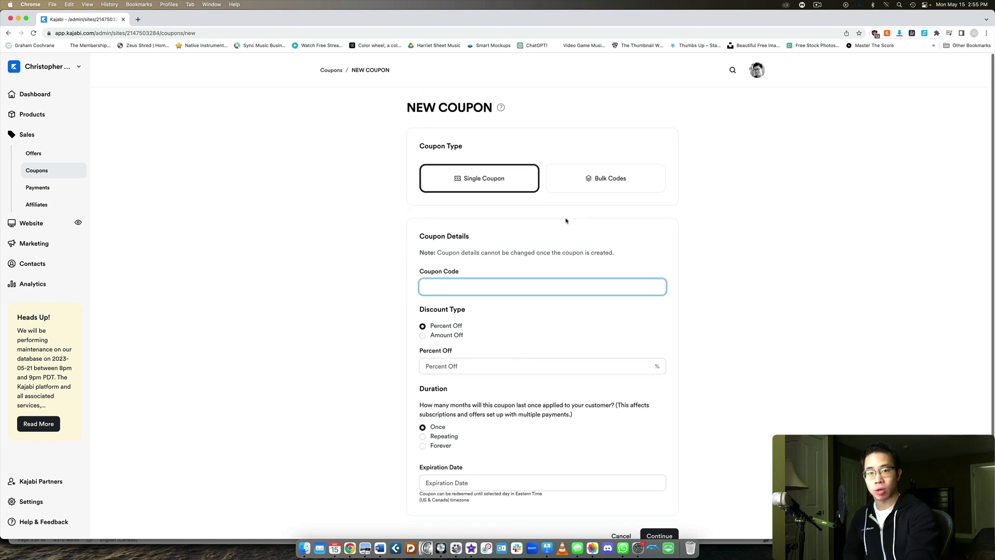
pyautogui.click(56, 204)
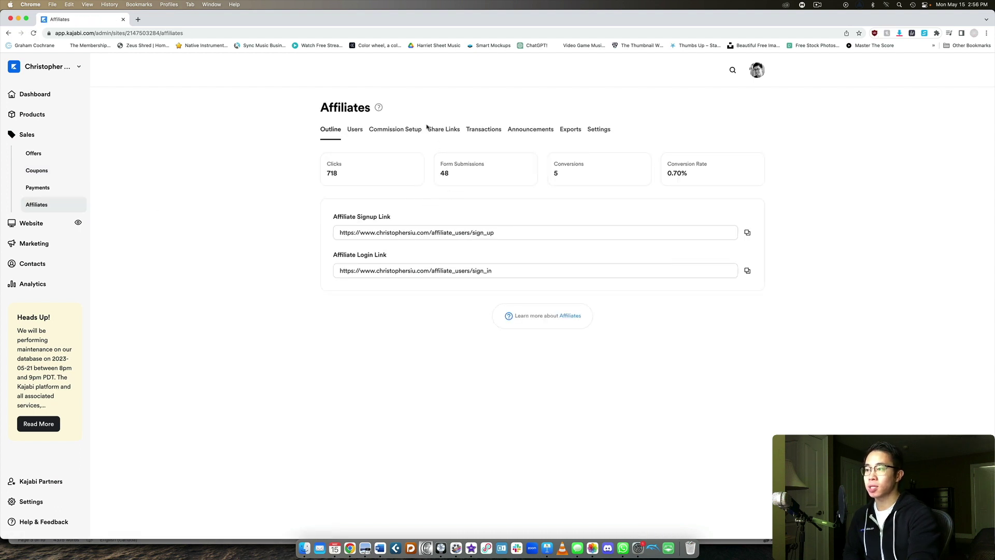
# - Review affiliate Users, begin an Invite affiliates invitation, then open the Website Design page
pyautogui.click(355, 130)
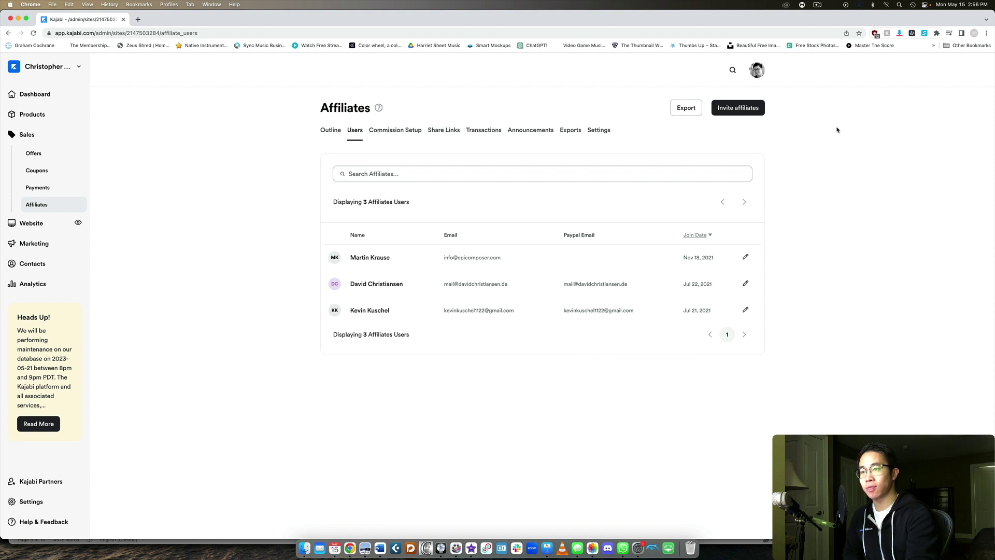
pyautogui.click(739, 107)
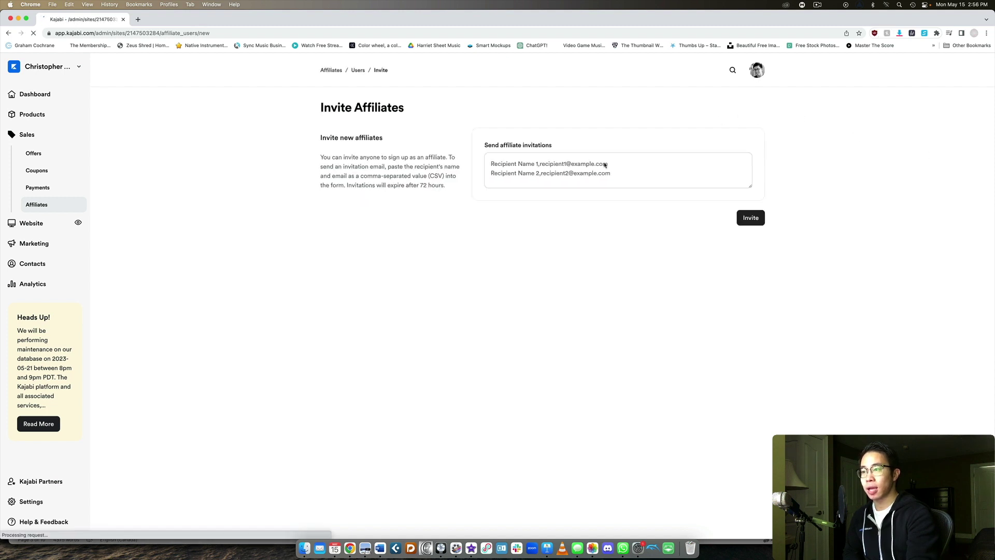
pyautogui.click(494, 178)
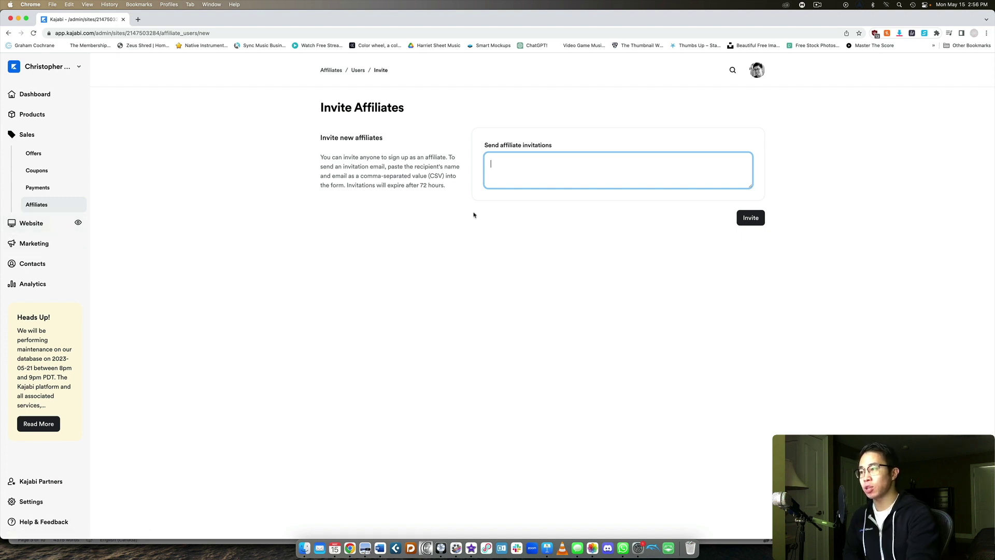
pyautogui.click(48, 229)
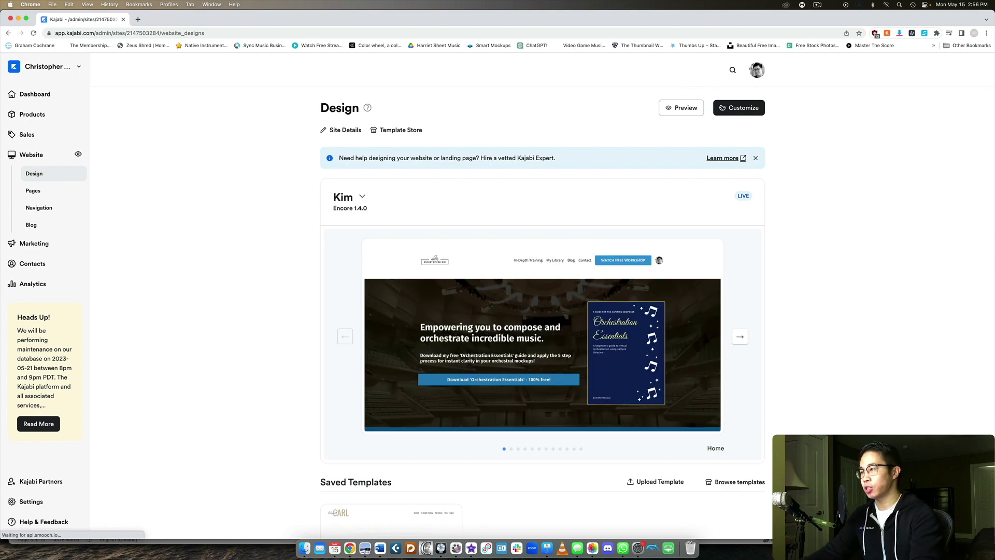
# - Load christophersiu.com in a new tab and open the Orchestration Essentials download page
pyautogui.click(137, 19)
pyautogui.write('christophersiu.com')
pyautogui.press('Return')
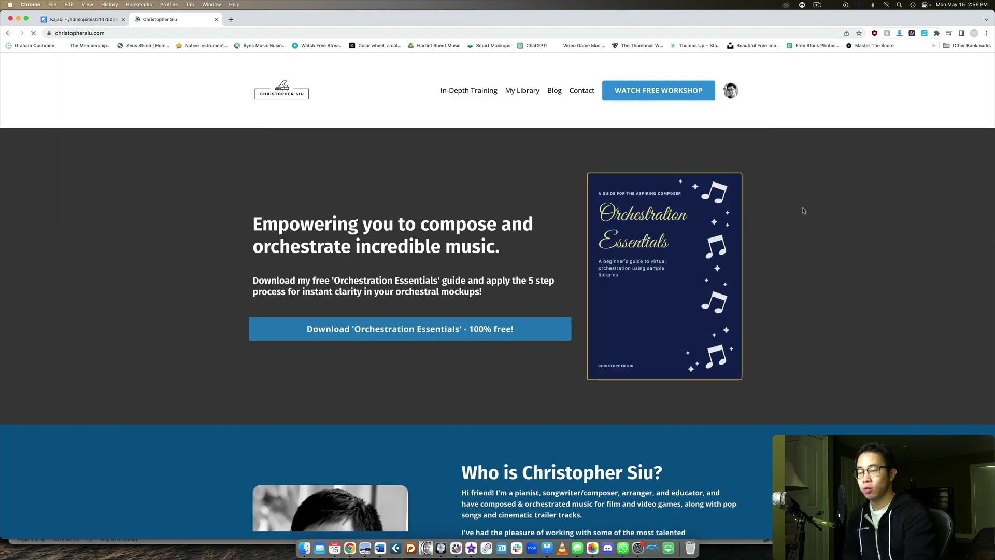
pyautogui.scroll(-20, 800, 209)
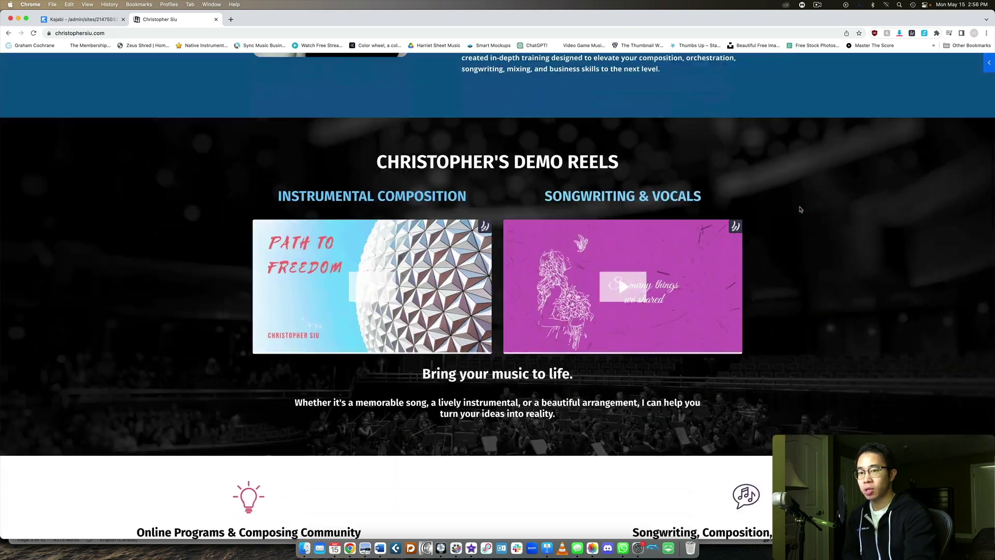
pyautogui.scroll(-10, 800, 209)
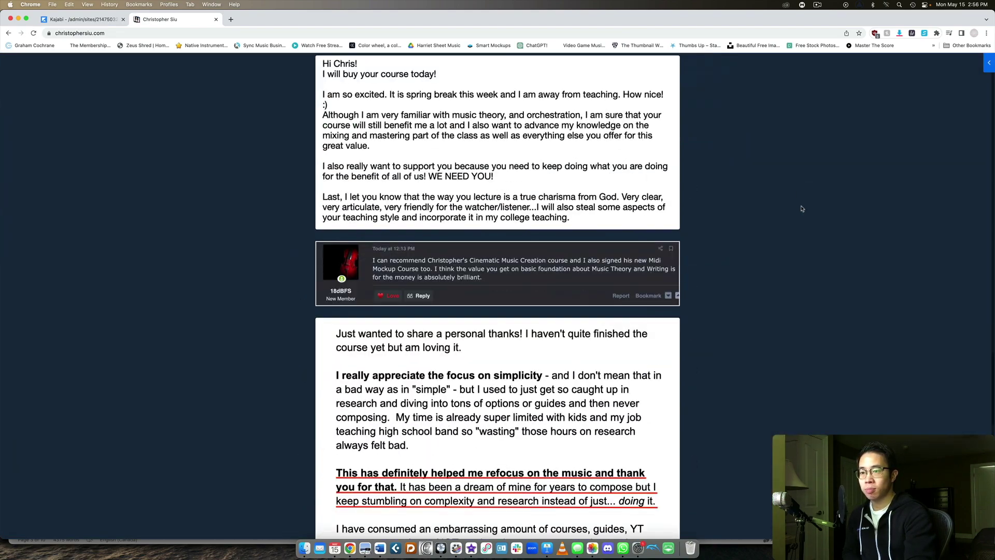
pyautogui.scroll(20, 801, 209)
pyautogui.scroll(-1, 802, 208)
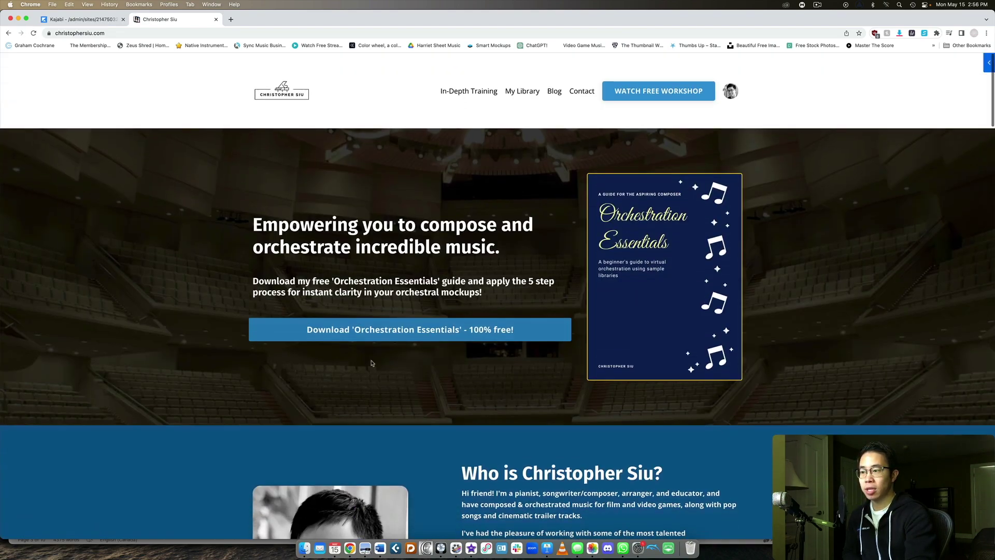
pyautogui.click(481, 336)
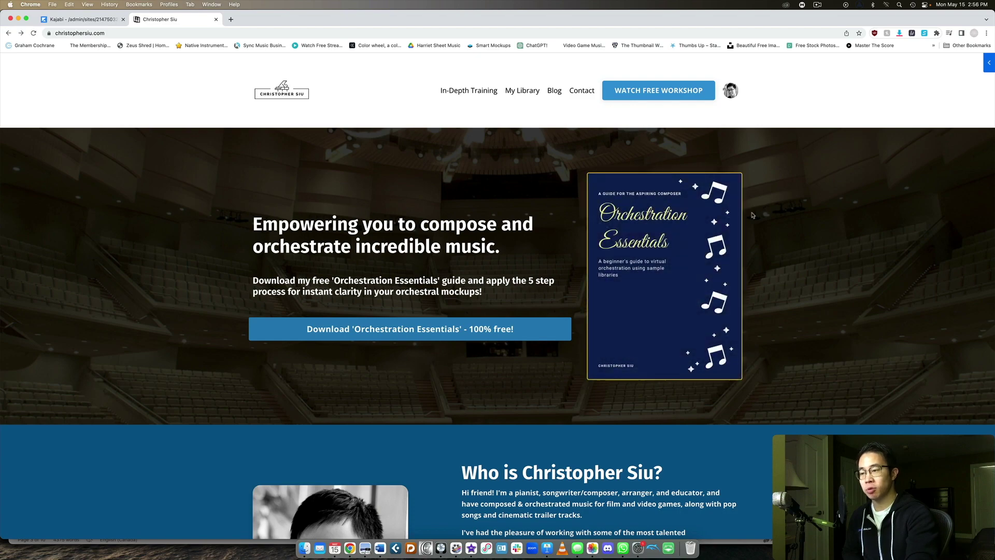
# - Advance the student-wins carousel three testimonials, then return to the top of the page
pyautogui.scroll(-7, 620, 277)
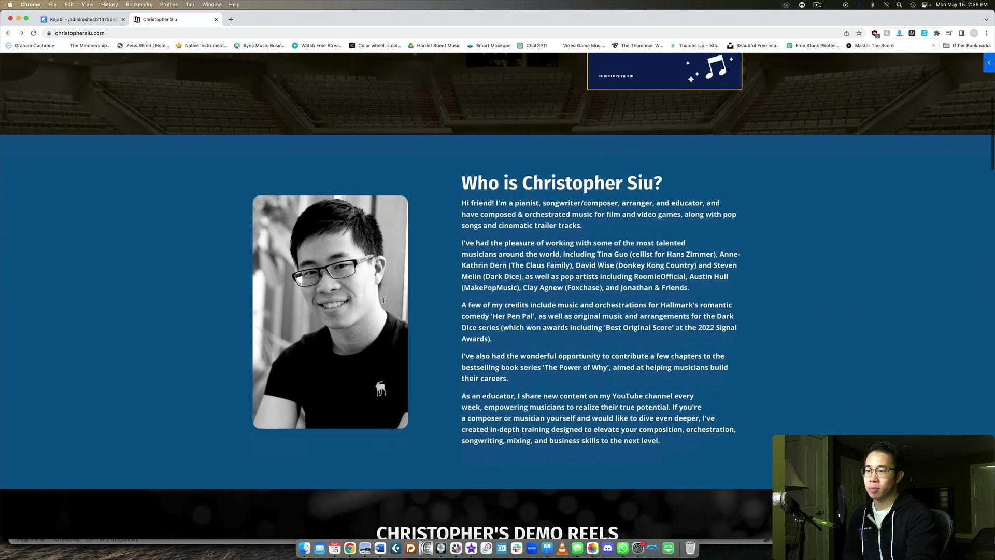
pyautogui.scroll(-5, 620, 278)
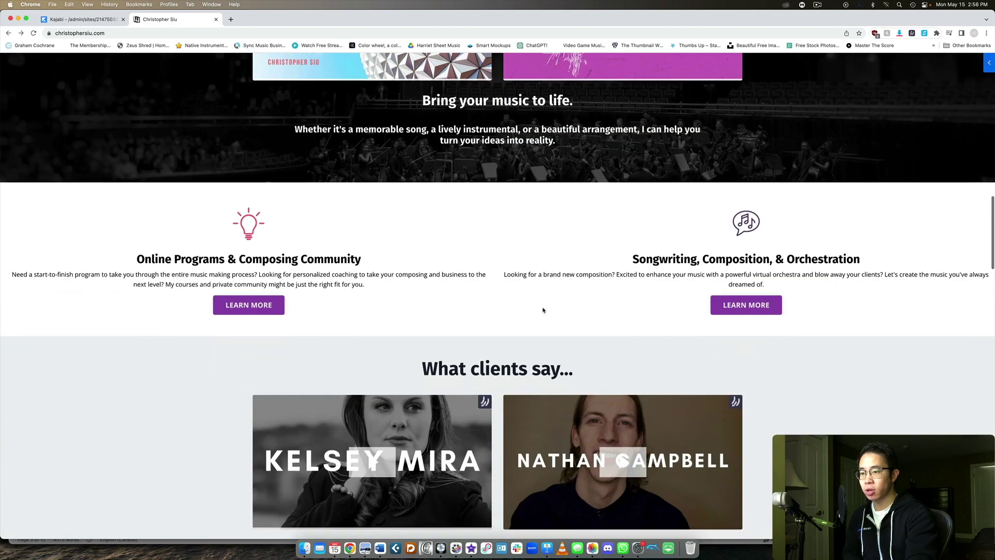
pyautogui.scroll(-2, 543, 310)
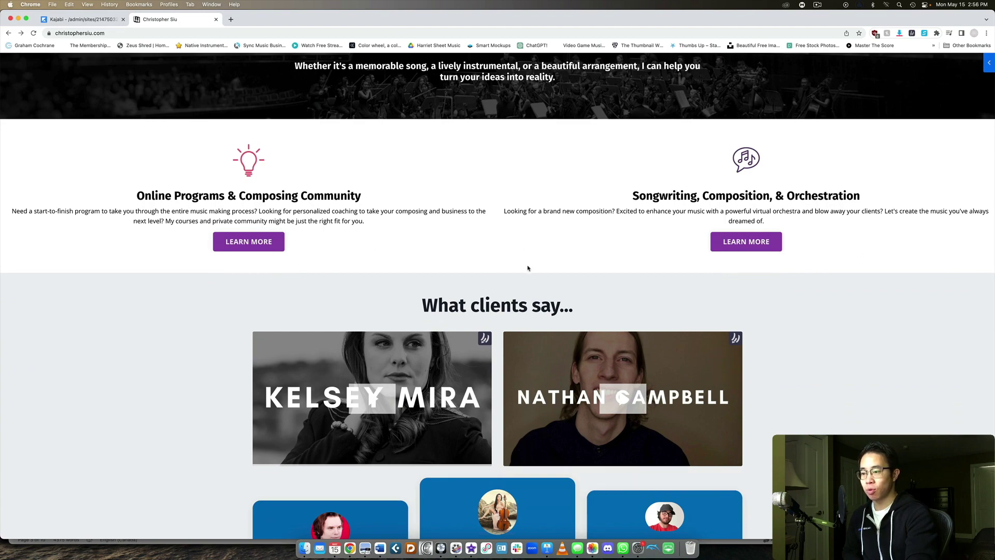
pyautogui.scroll(-20, 527, 268)
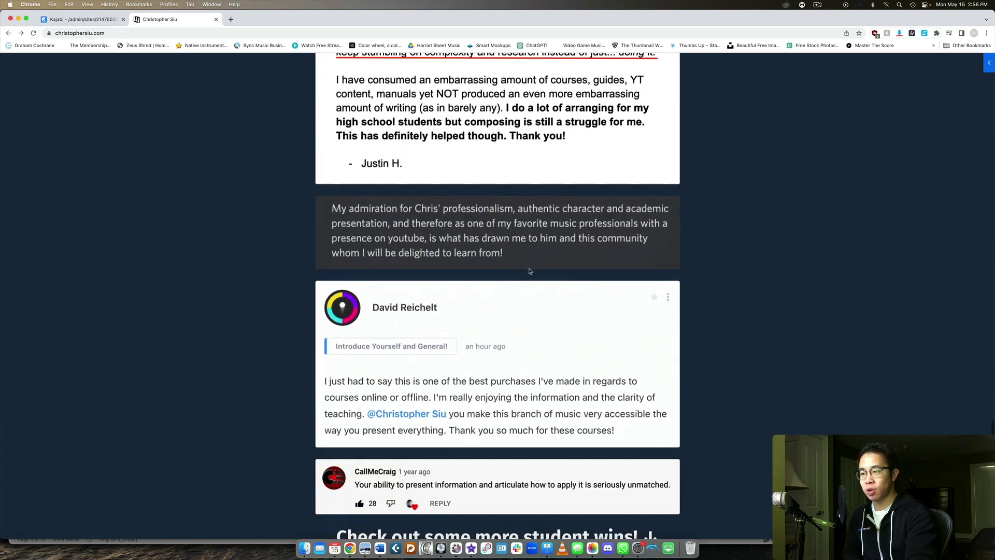
pyautogui.scroll(-9, 528, 271)
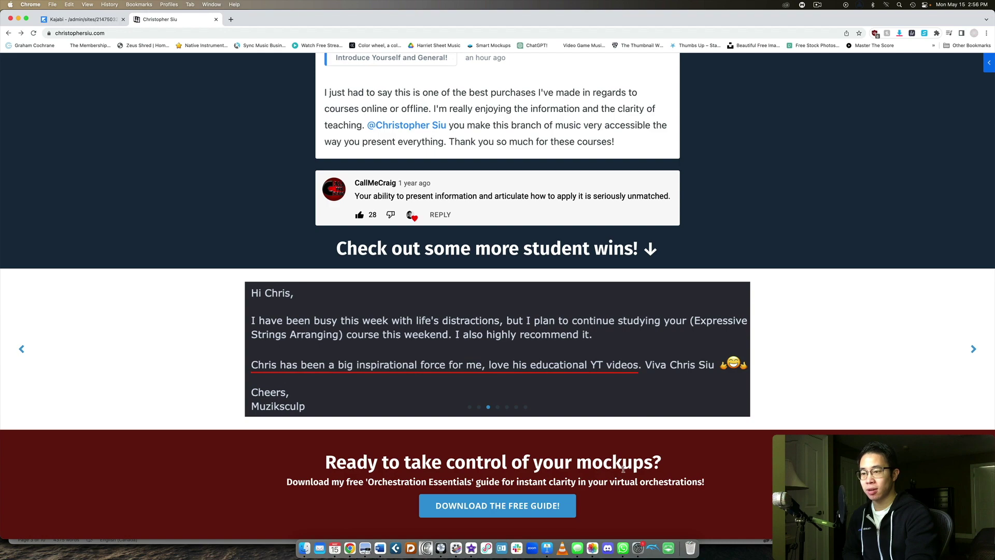
pyautogui.click(974, 350)
pyautogui.click(974, 350)
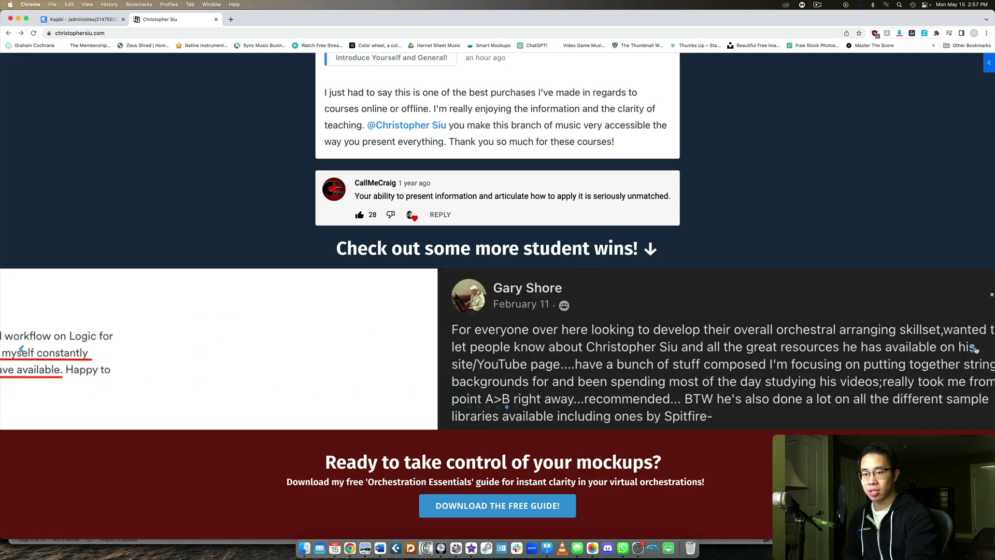
pyautogui.click(974, 350)
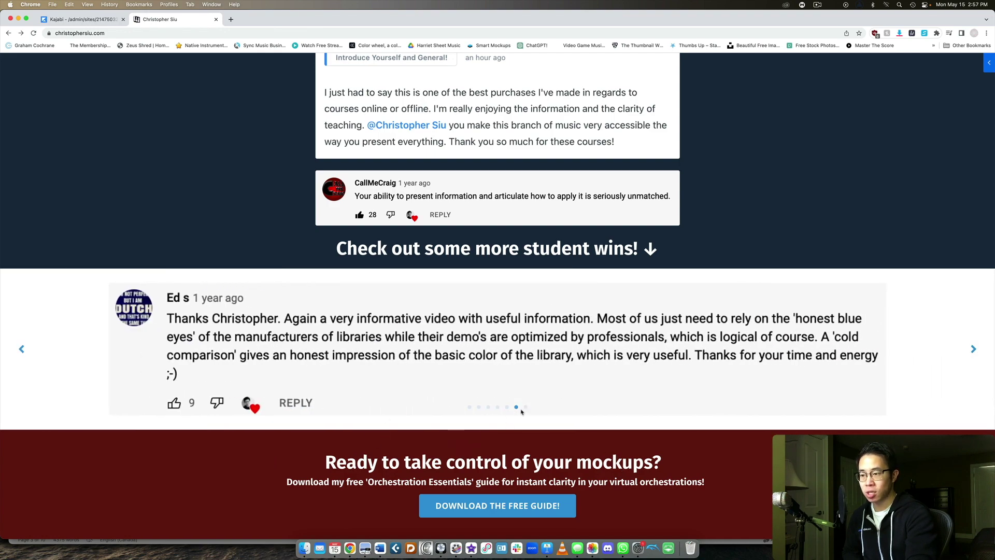
pyautogui.scroll(20, 522, 412)
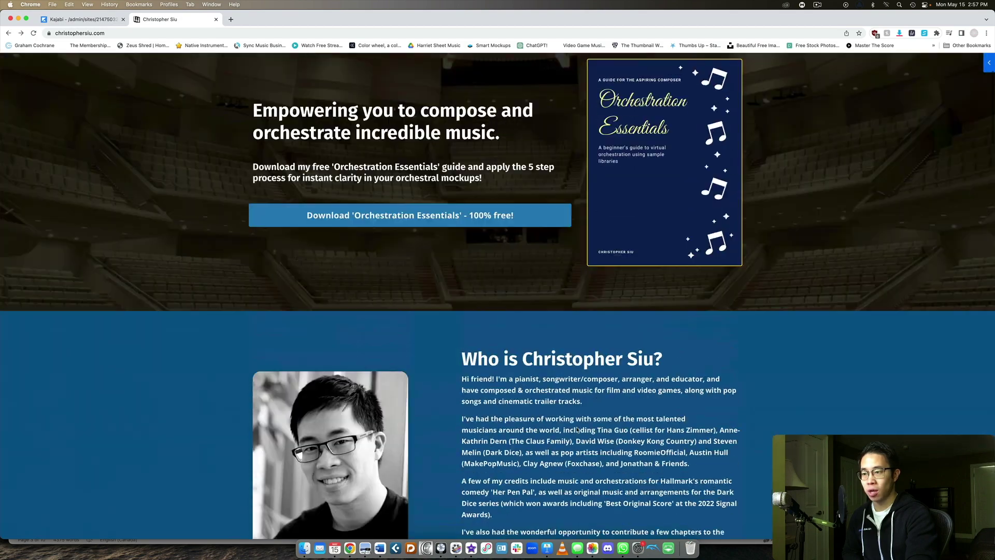
pyautogui.scroll(3, 577, 430)
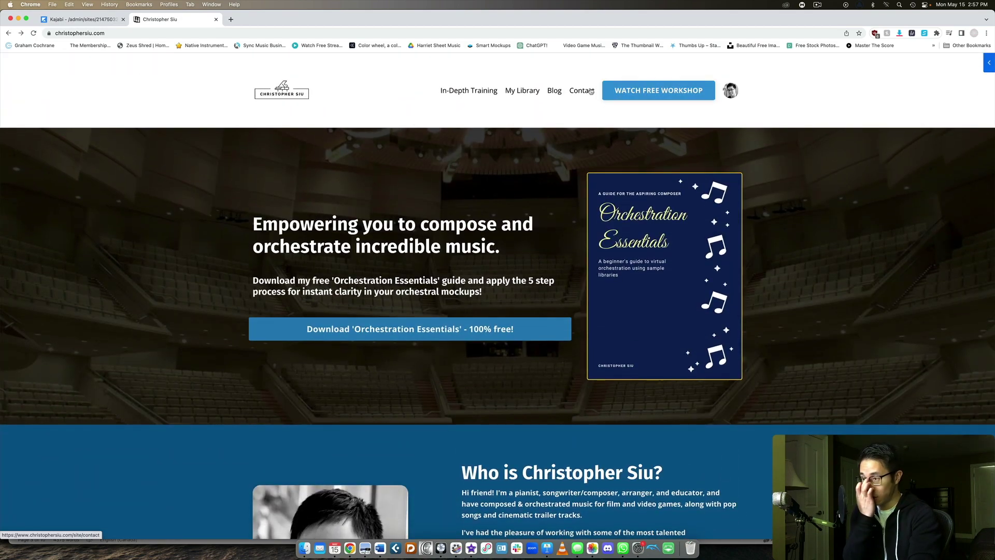
# - View the In-Depth Training store page on the live site, then return home
pyautogui.click(469, 90)
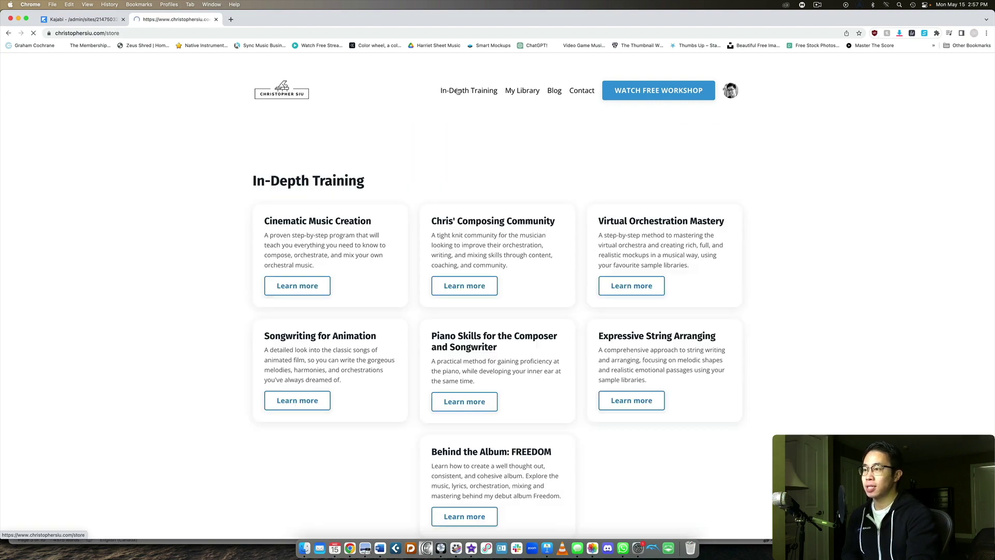
pyautogui.scroll(-6, 528, 238)
pyautogui.scroll(6, 570, 264)
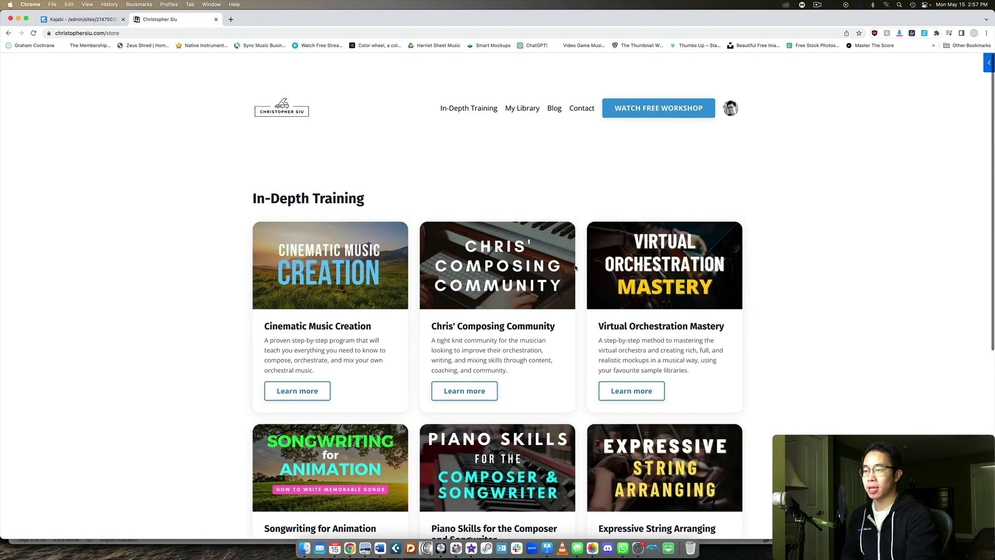
pyautogui.click(8, 33)
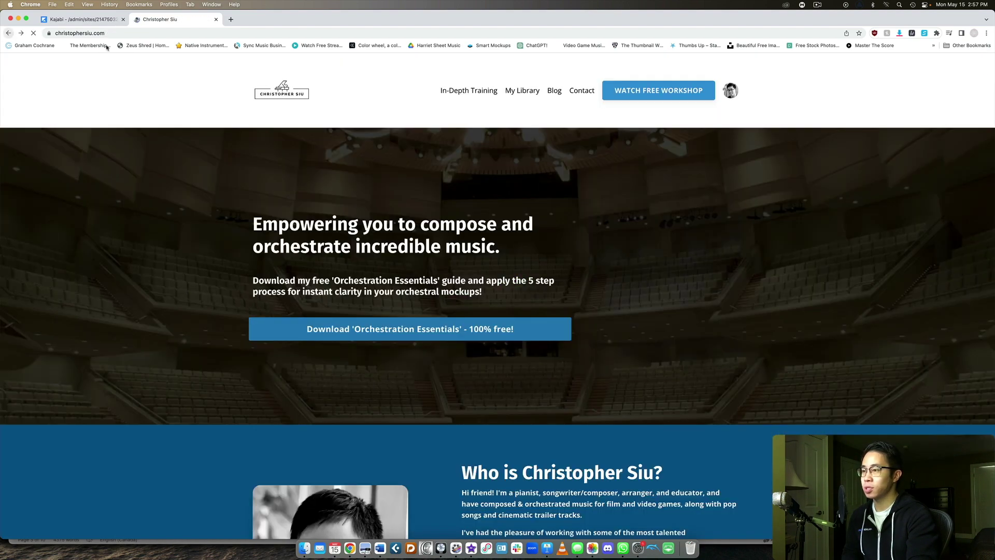
# - Browse the My Library classes page, then return to the site's home page
pyautogui.click(516, 92)
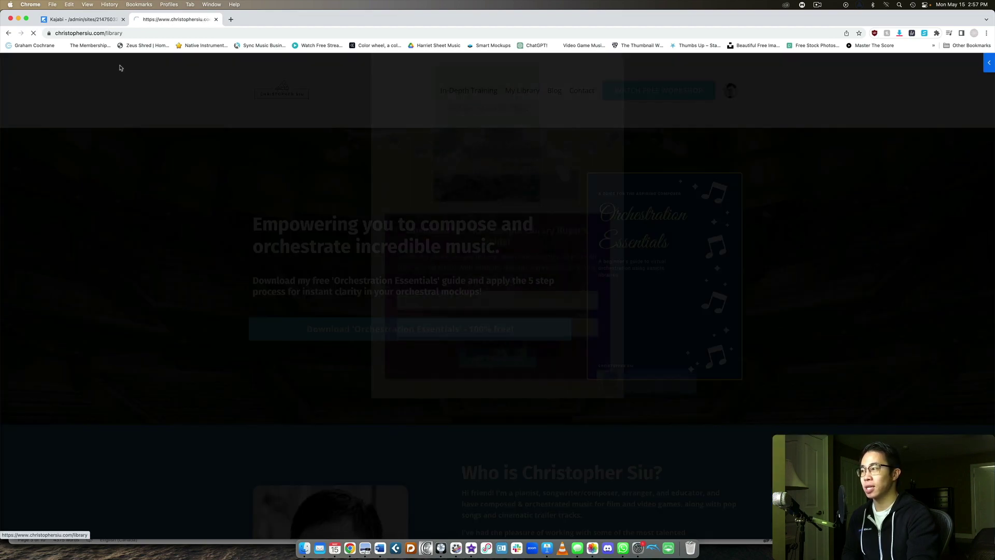
pyautogui.scroll(-15, 435, 213)
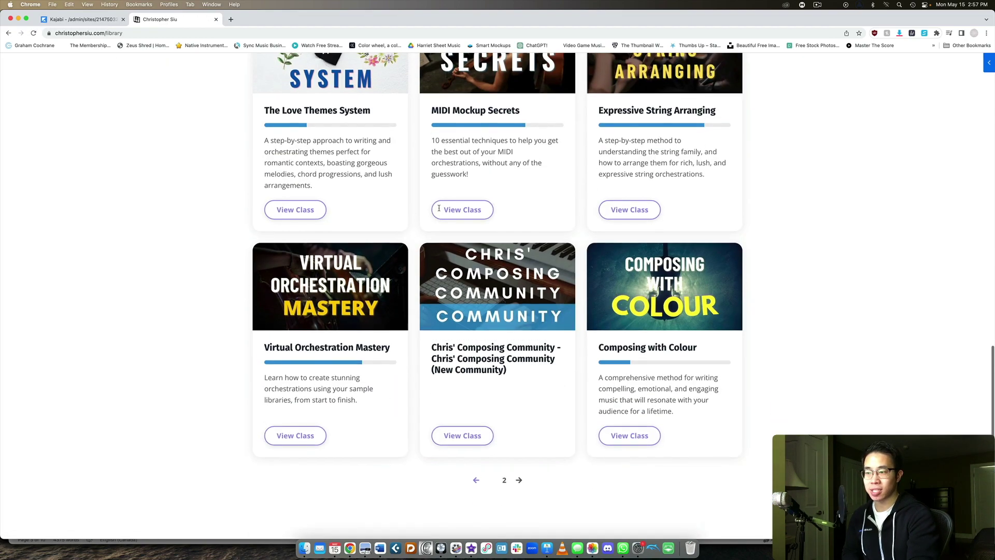
pyautogui.scroll(12, 376, 186)
pyautogui.scroll(5, 376, 185)
pyautogui.click(9, 33)
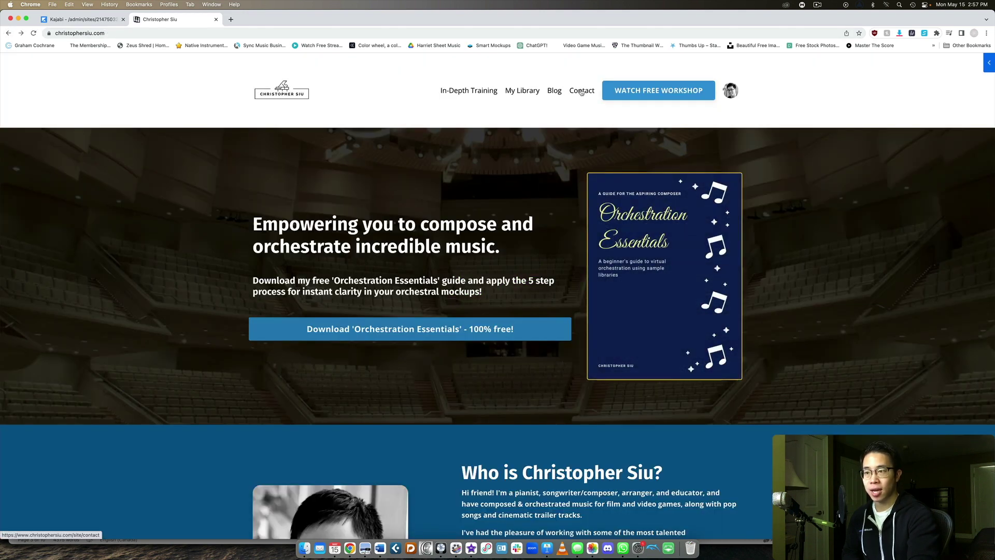
# - Visit the free workshop sign-up page, then open Website > Pages in the Kajabi admin
pyautogui.click(678, 96)
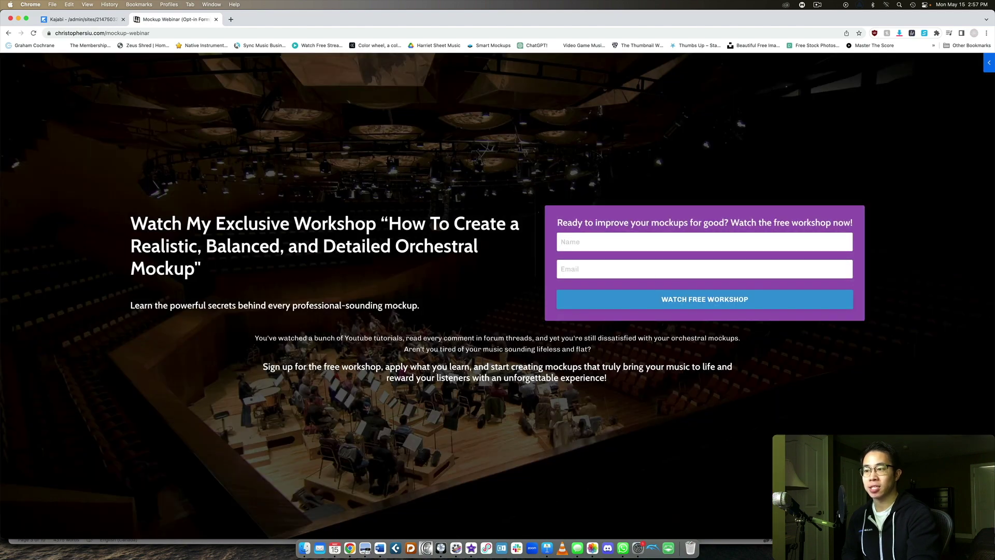
pyautogui.click(8, 33)
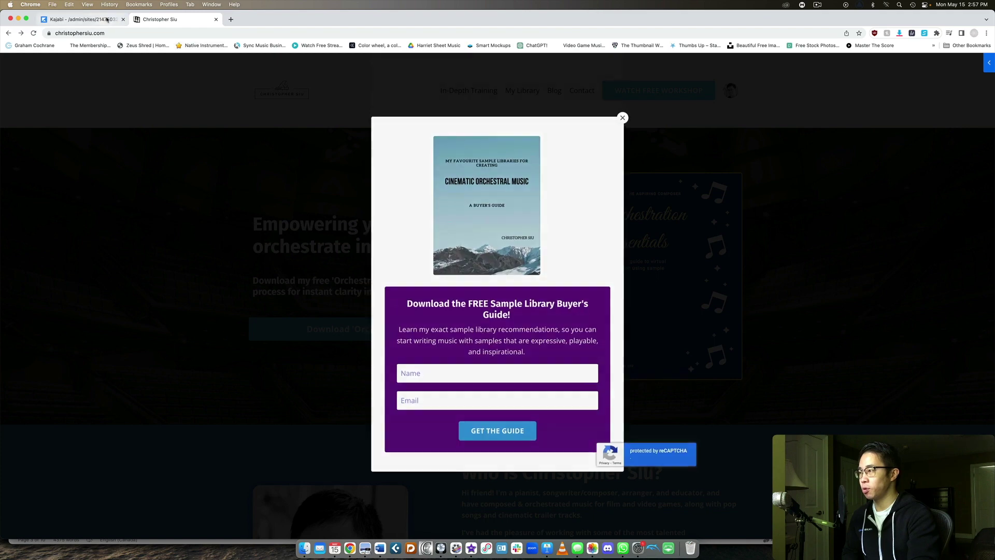
pyautogui.click(107, 19)
pyautogui.click(202, 25)
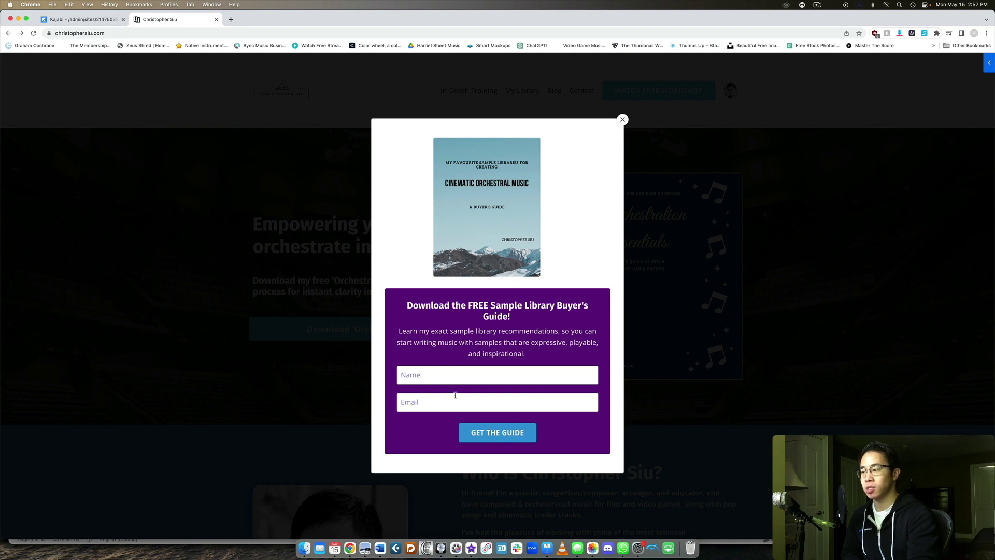
pyautogui.click(104, 20)
pyautogui.click(33, 191)
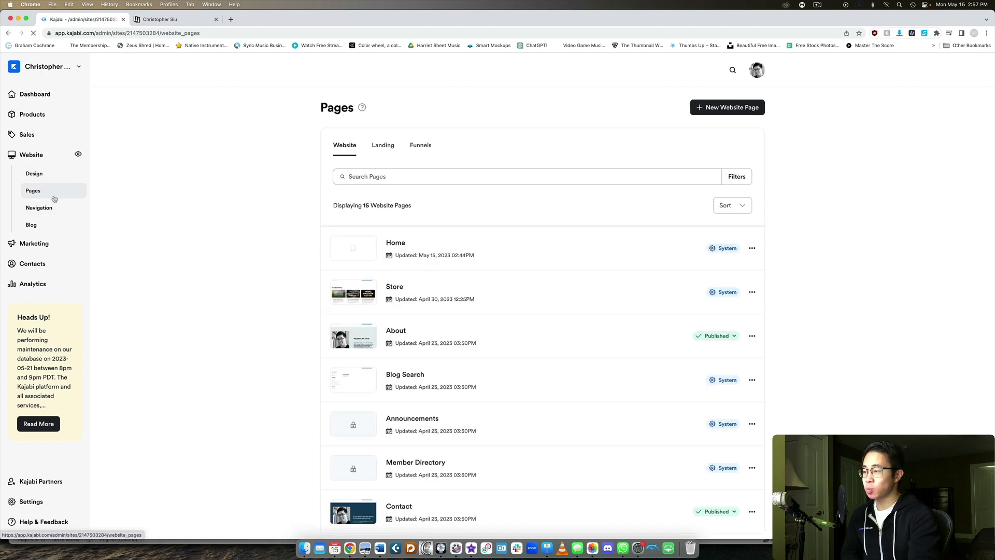
# - Switch the Pages screen to the Landing tab listing 132 landing pages
pyautogui.click(390, 150)
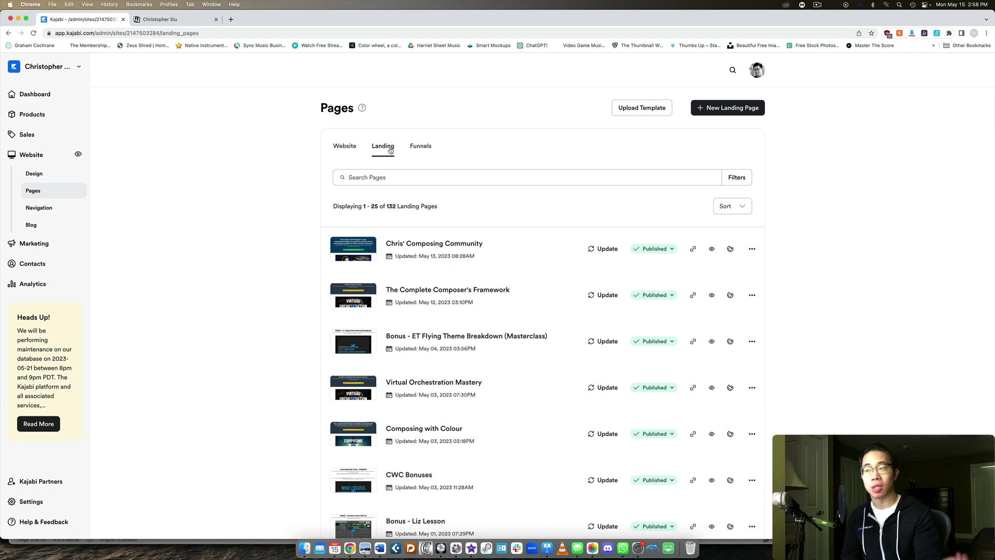
# - Preview CWC Bonuses, play 'What creates emotion in music?', then return to the landing list
pyautogui.scroll(-1, 467, 420)
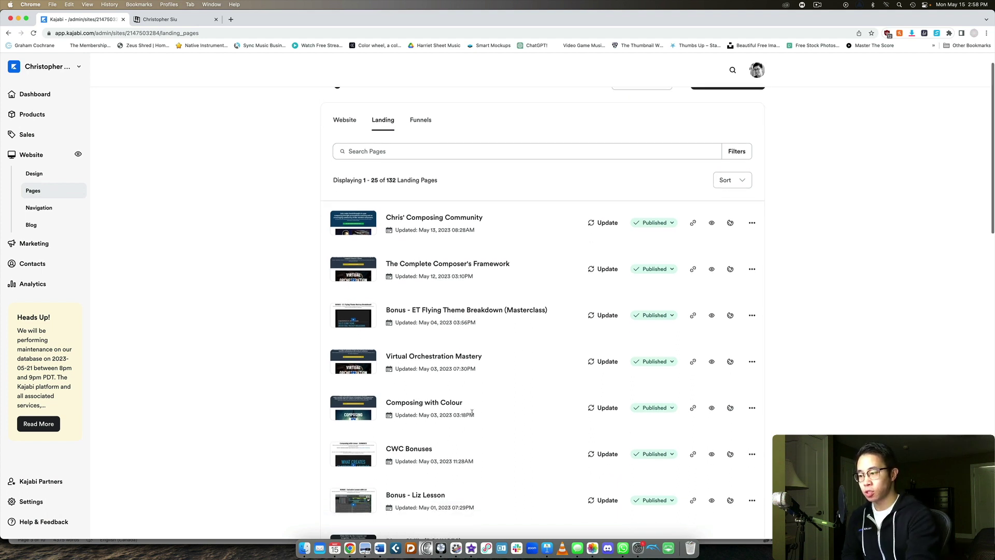
pyautogui.click(713, 451)
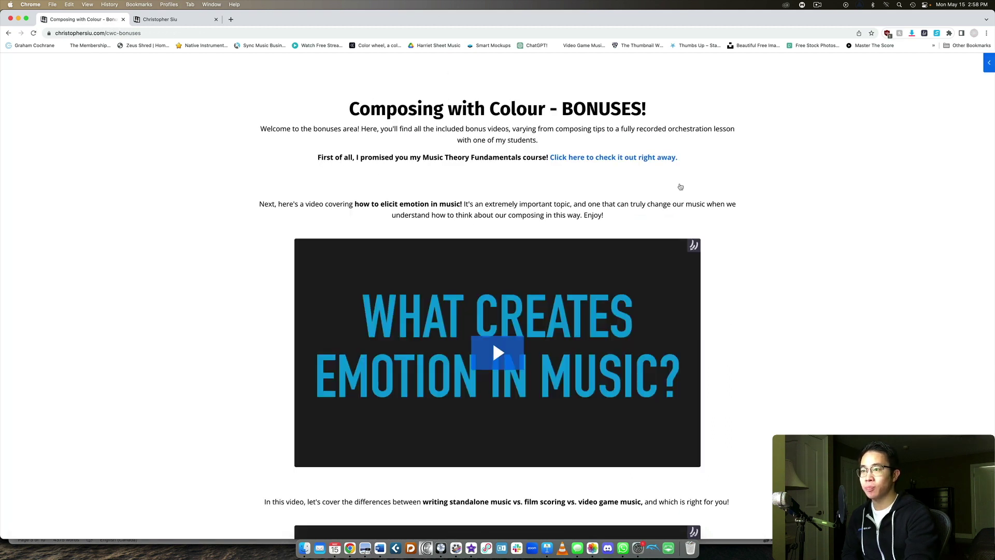
pyautogui.scroll(-10, 667, 188)
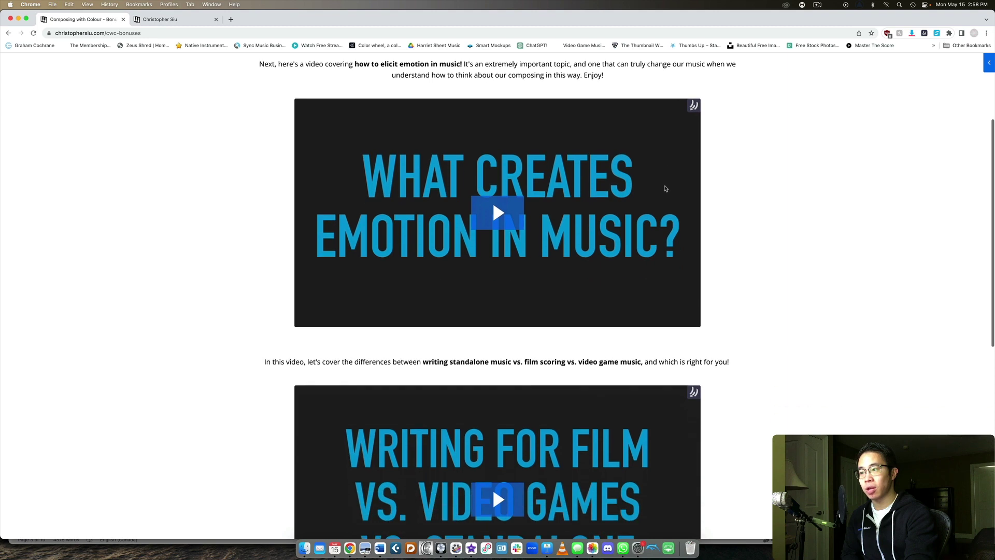
pyautogui.scroll(10, 572, 208)
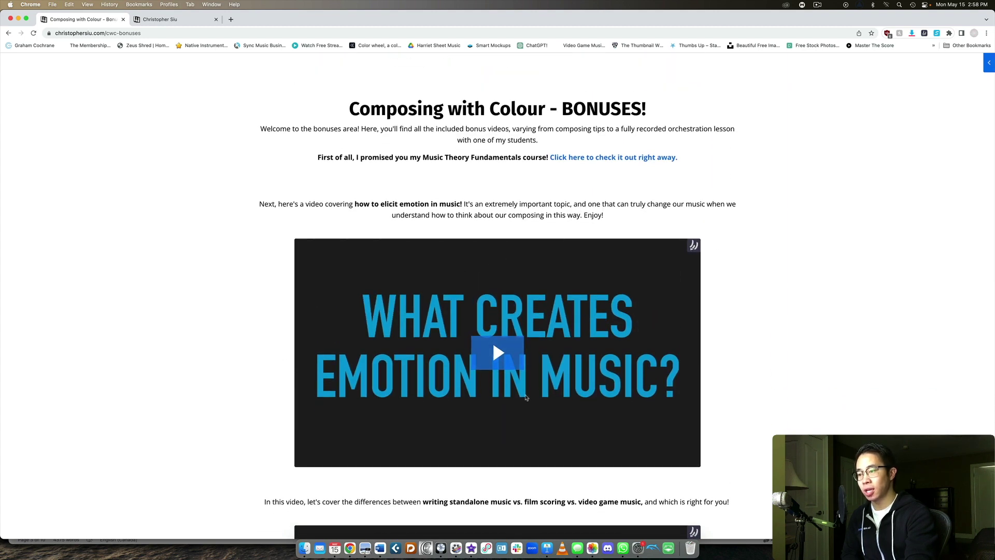
pyautogui.click(571, 377)
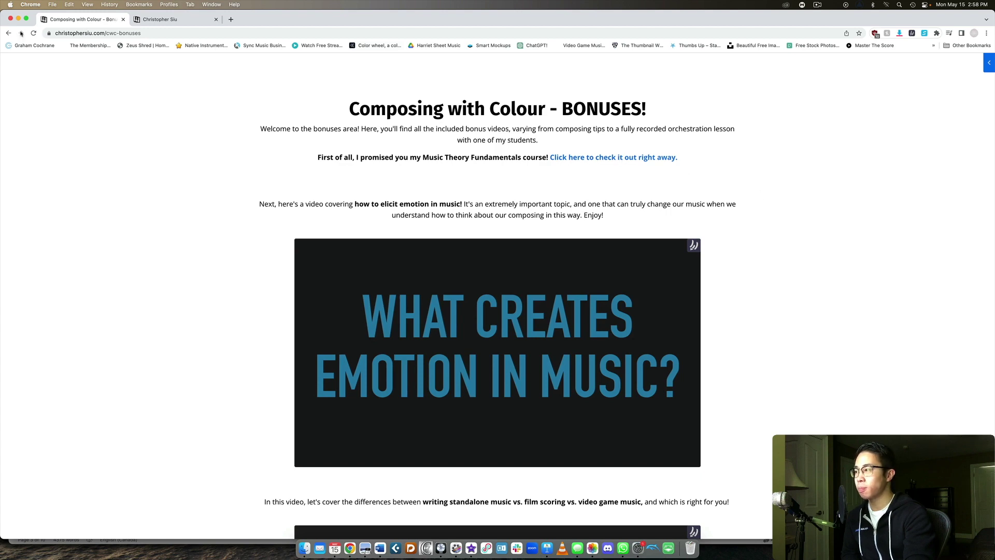
pyautogui.click(21, 33)
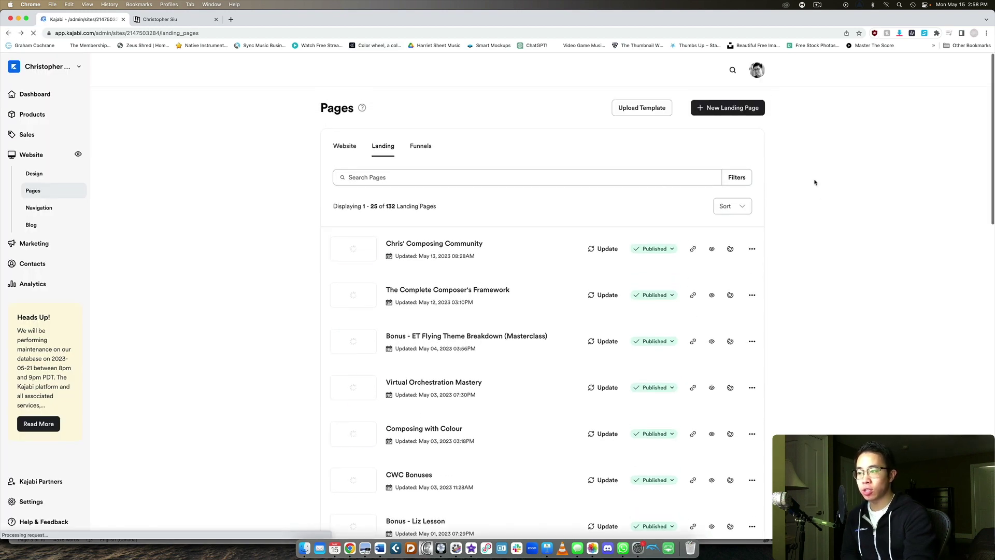
# - Scroll through the live Chris' Composing Community sales page with its $37/month offer, then go back
pyautogui.click(712, 249)
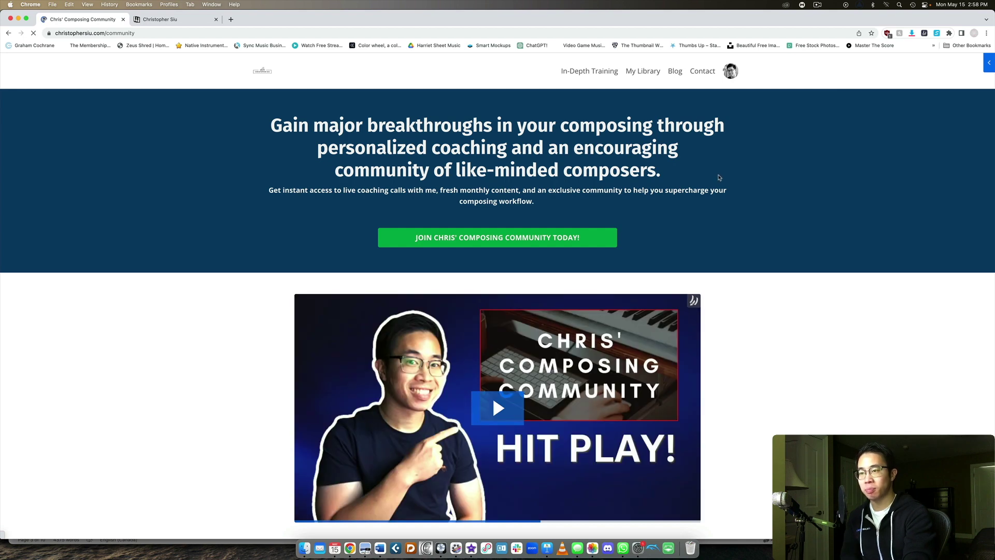
pyautogui.scroll(-3, 754, 178)
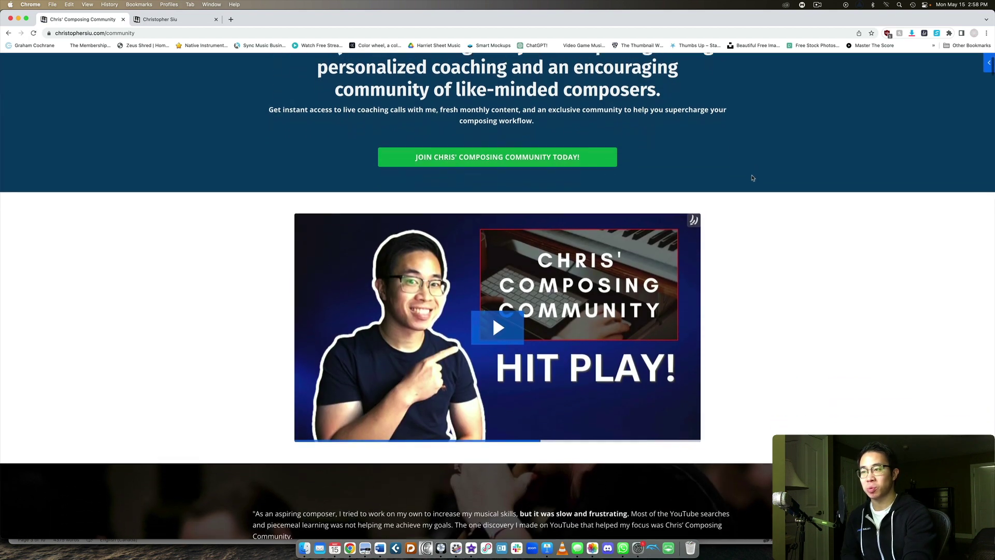
pyautogui.scroll(3, 752, 178)
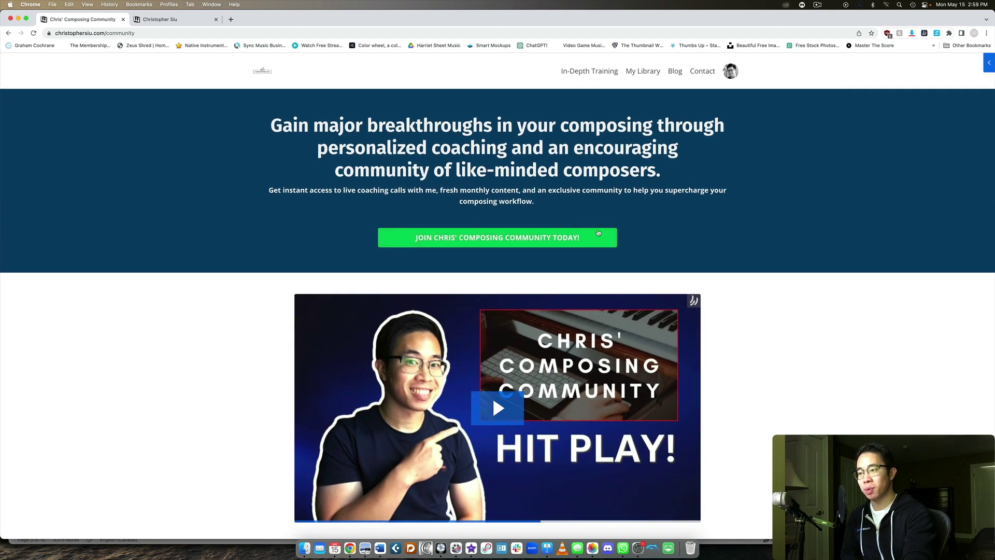
pyautogui.scroll(-7, 596, 234)
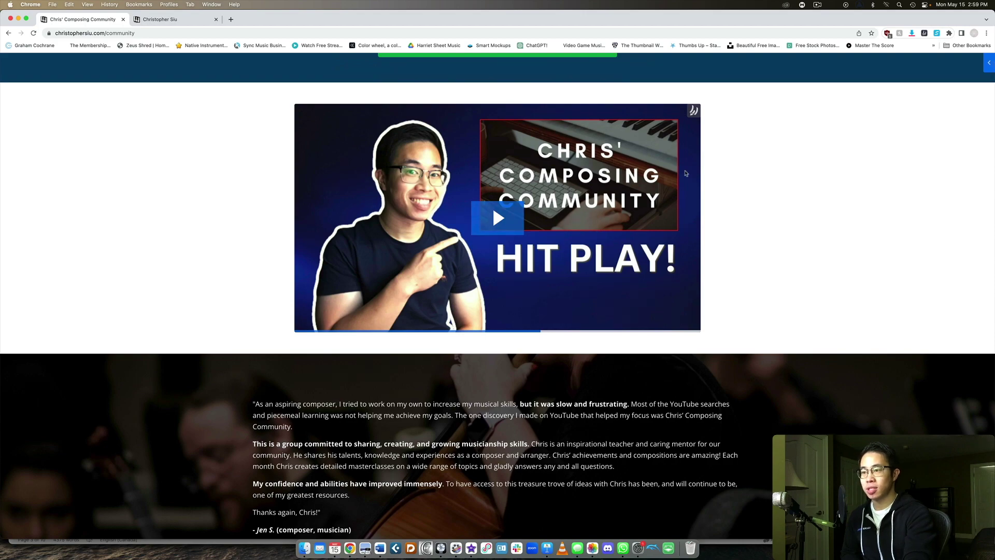
pyautogui.scroll(-20, 580, 175)
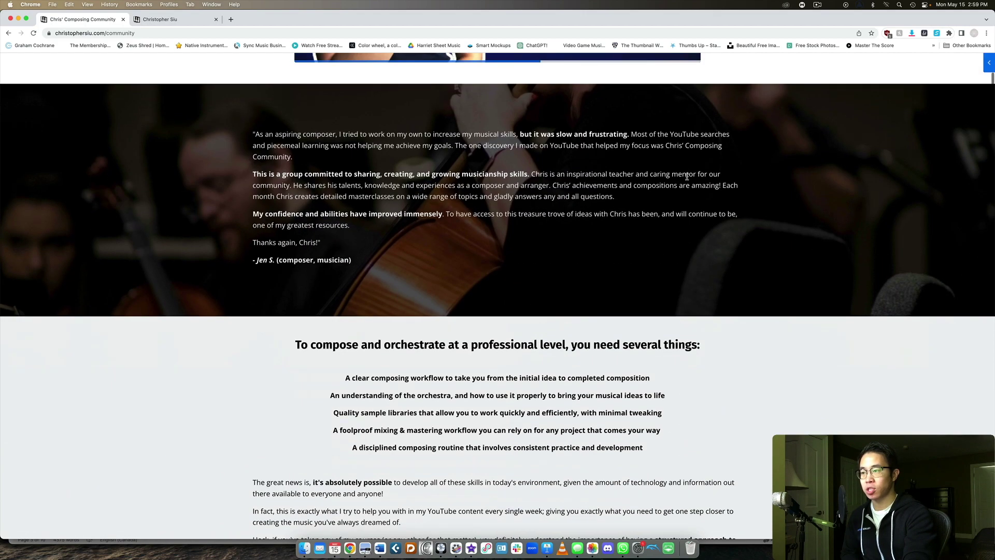
pyautogui.scroll(-20, 677, 177)
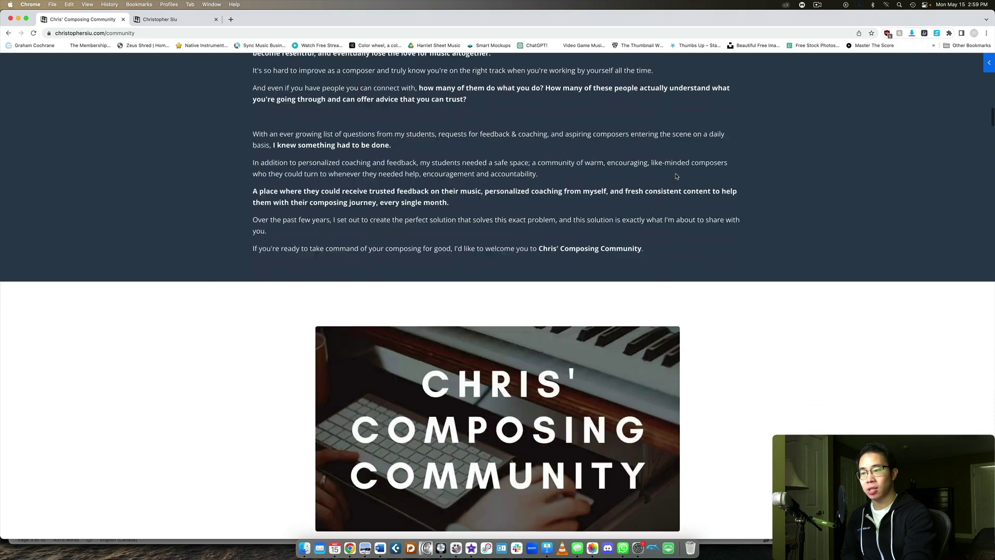
pyautogui.scroll(3, 675, 173)
pyautogui.scroll(-20, 676, 175)
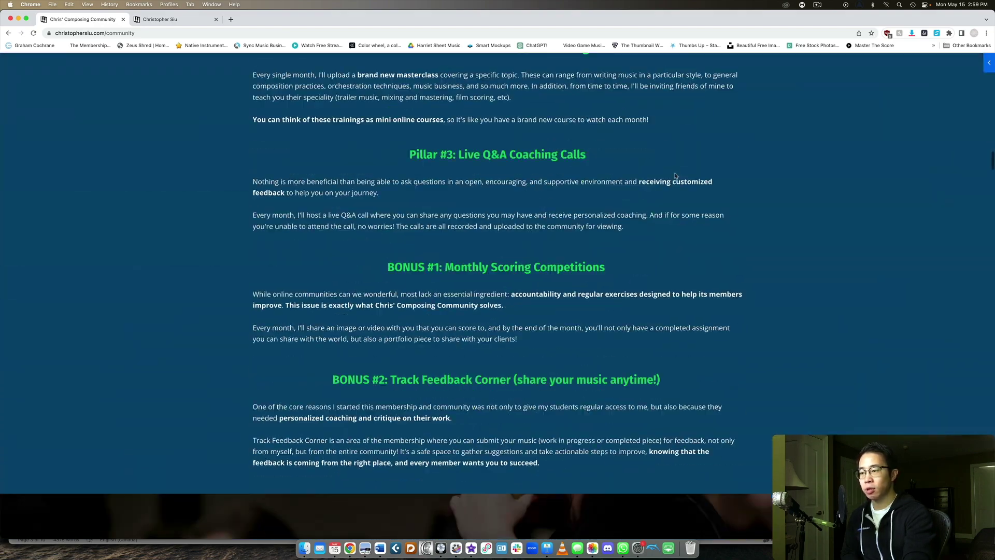
pyautogui.scroll(-20, 675, 176)
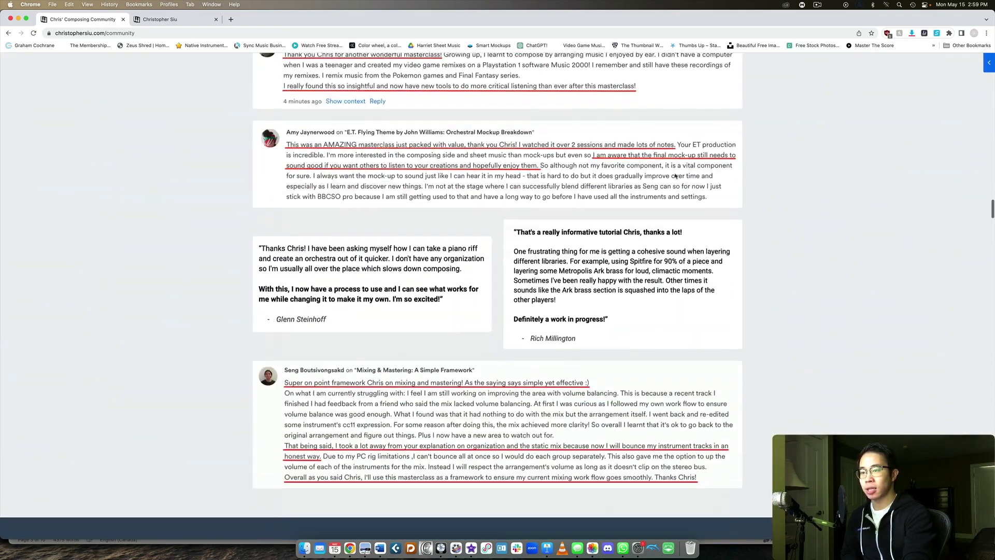
pyautogui.scroll(-20, 675, 176)
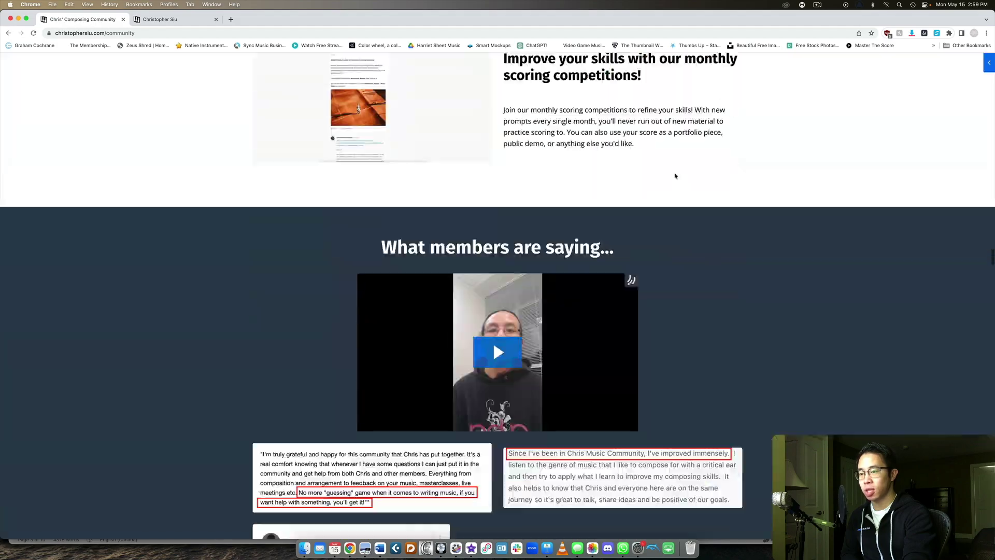
pyautogui.scroll(-20, 675, 176)
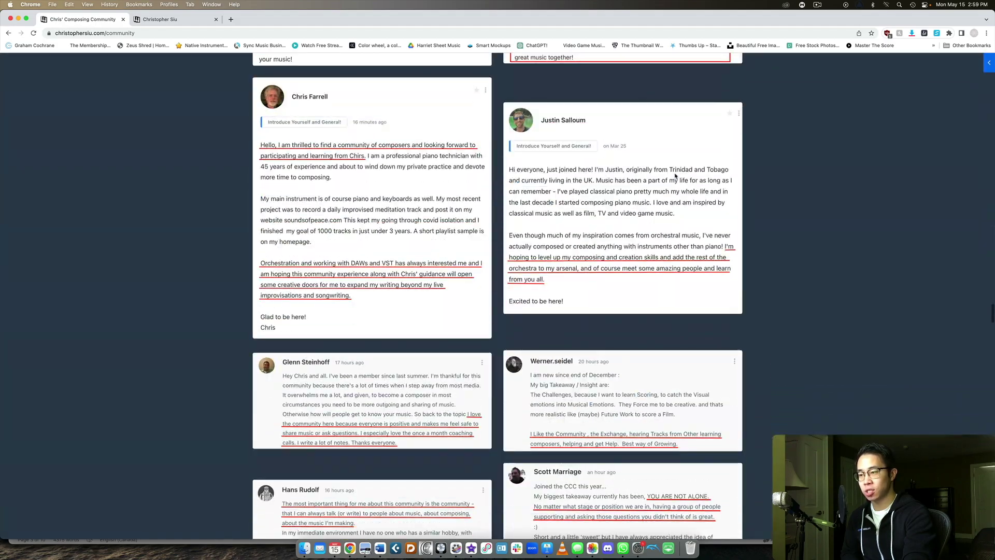
pyautogui.scroll(-20, 676, 176)
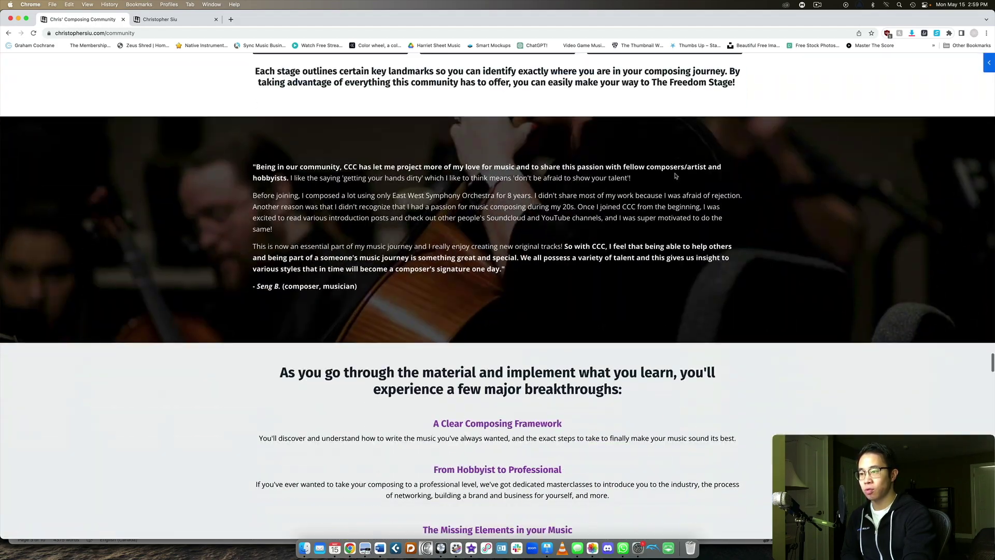
pyautogui.scroll(-20, 676, 176)
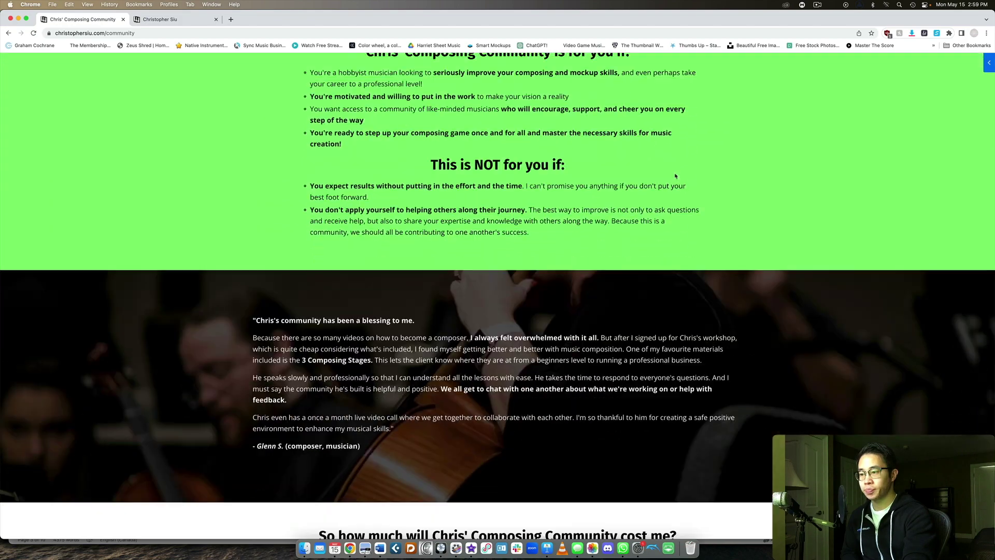
pyautogui.scroll(-20, 675, 176)
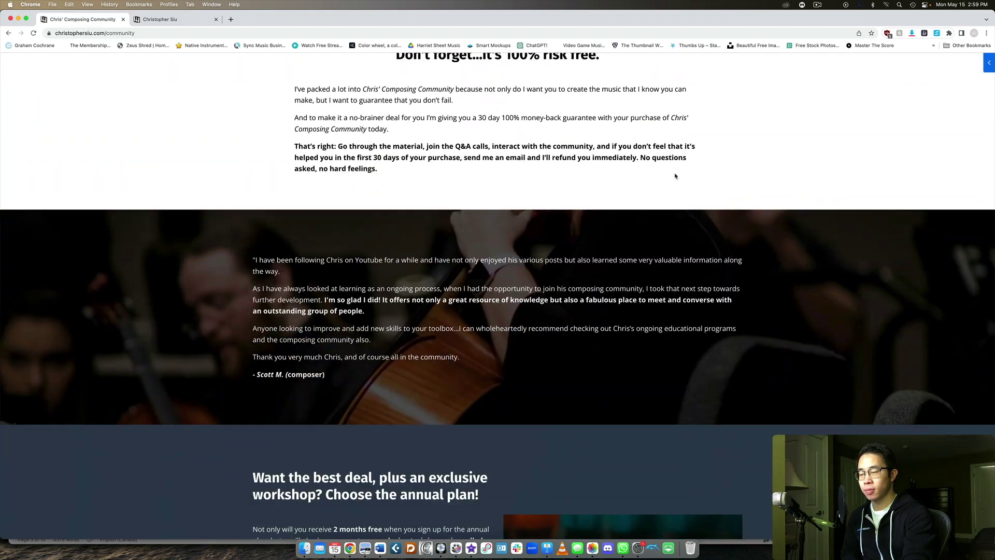
pyautogui.scroll(-20, 674, 171)
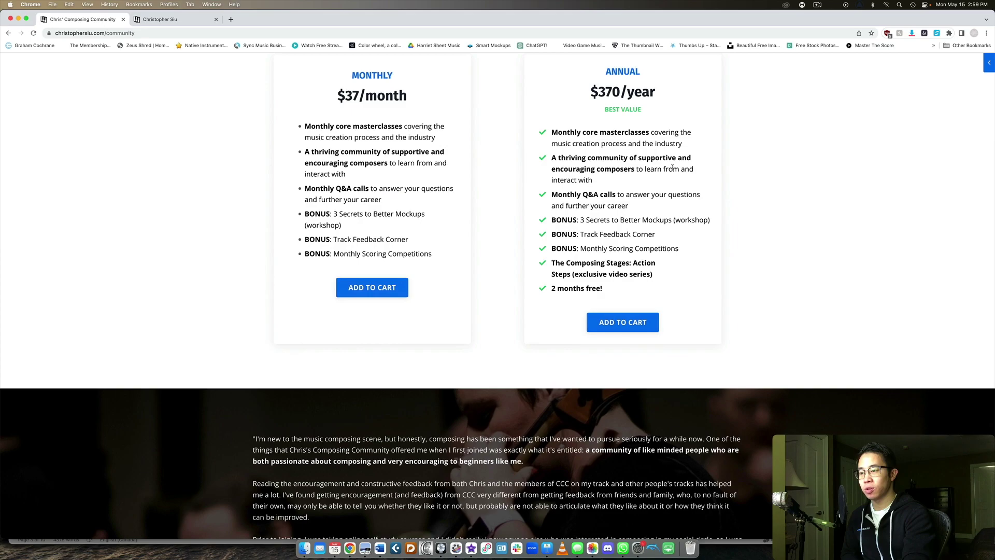
pyautogui.scroll(4, 384, 363)
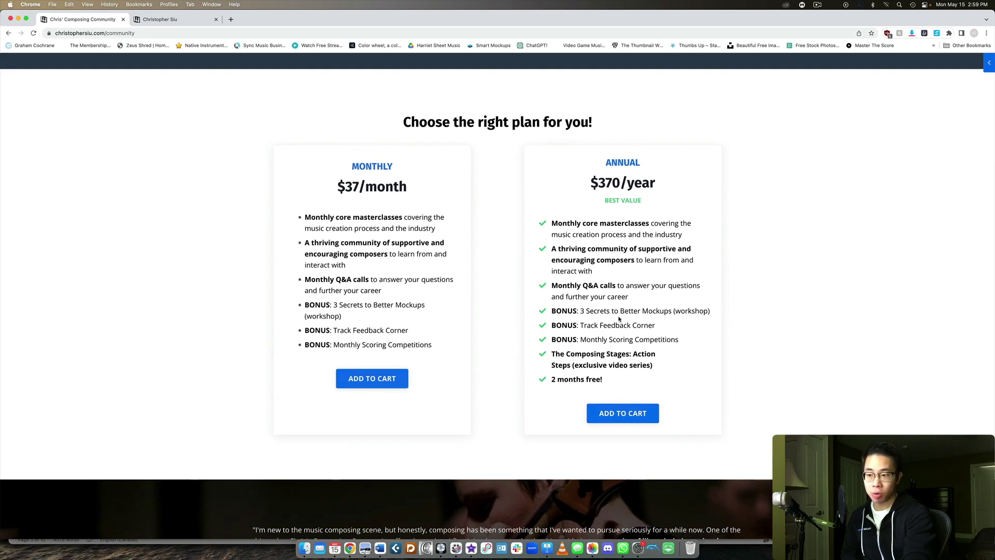
pyautogui.scroll(20, 620, 318)
pyautogui.scroll(-15, 620, 318)
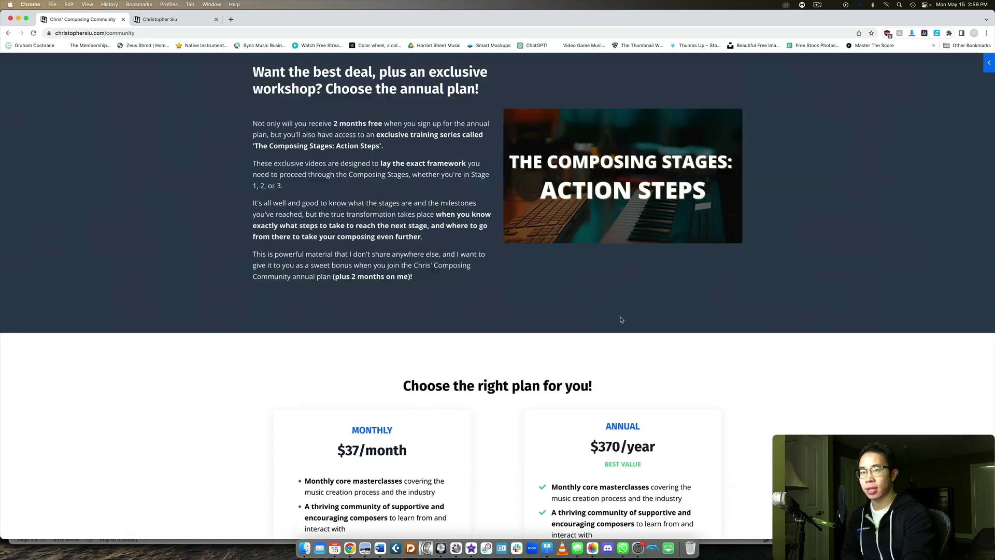
pyautogui.scroll(12, 621, 319)
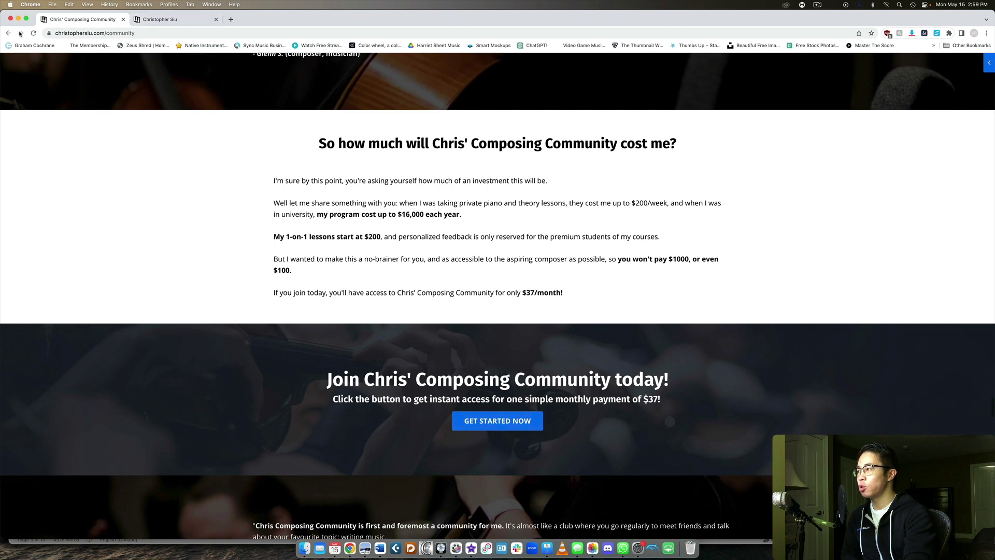
pyautogui.click(7, 35)
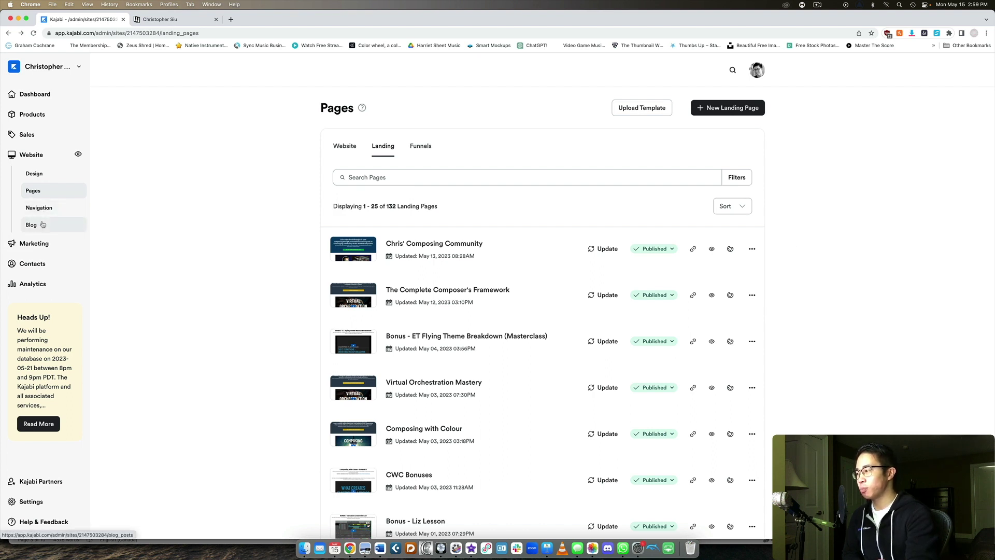
# - Open Marketing's Email Campaigns list, then open and cancel the New Email Campaign dialog
pyautogui.click(51, 248)
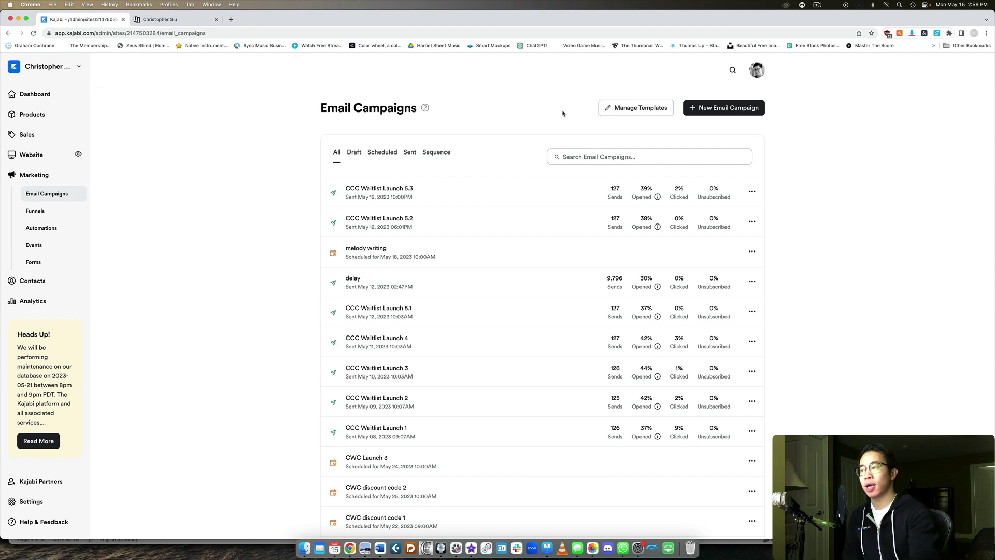
pyautogui.click(707, 108)
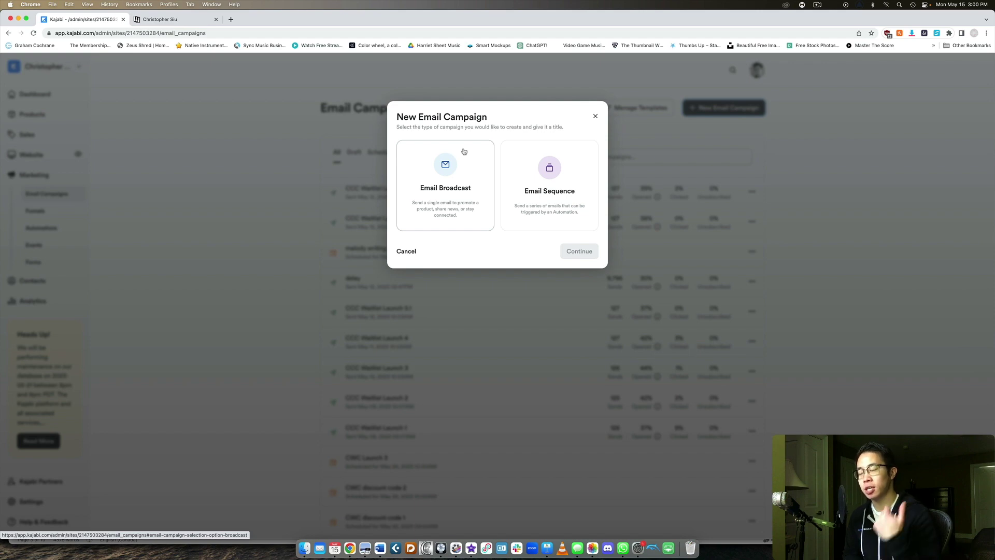
pyautogui.click(595, 116)
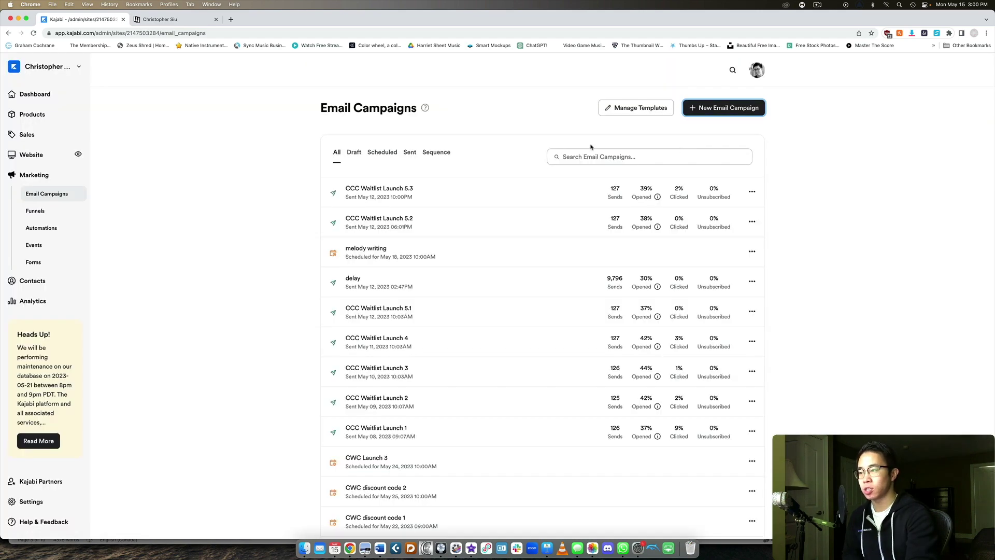
# - Scroll through the campaigns' send, open and click statistics, then switch to the Sequence tab
pyautogui.scroll(-3, 456, 342)
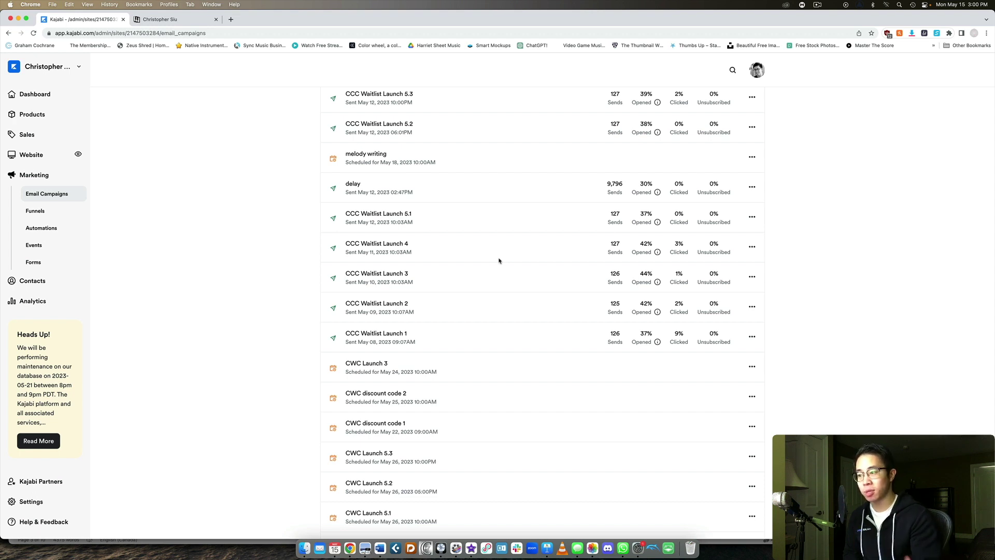
pyautogui.scroll(-3, 501, 261)
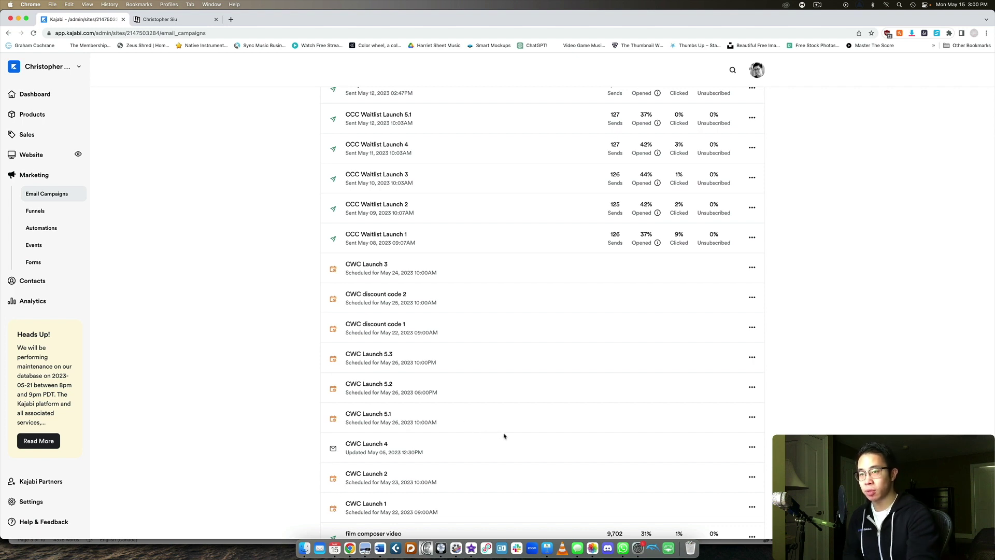
pyautogui.scroll(-2, 504, 436)
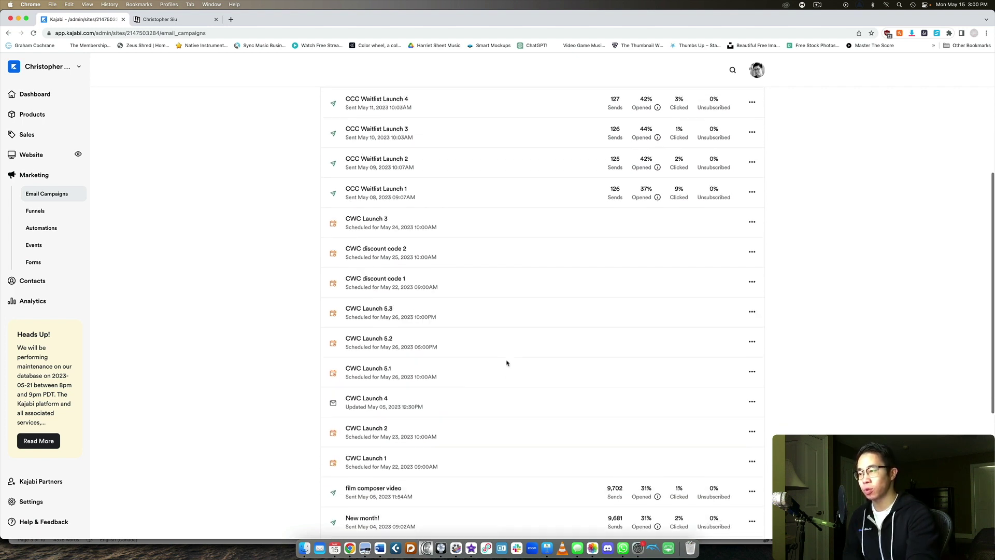
pyautogui.scroll(5, 507, 363)
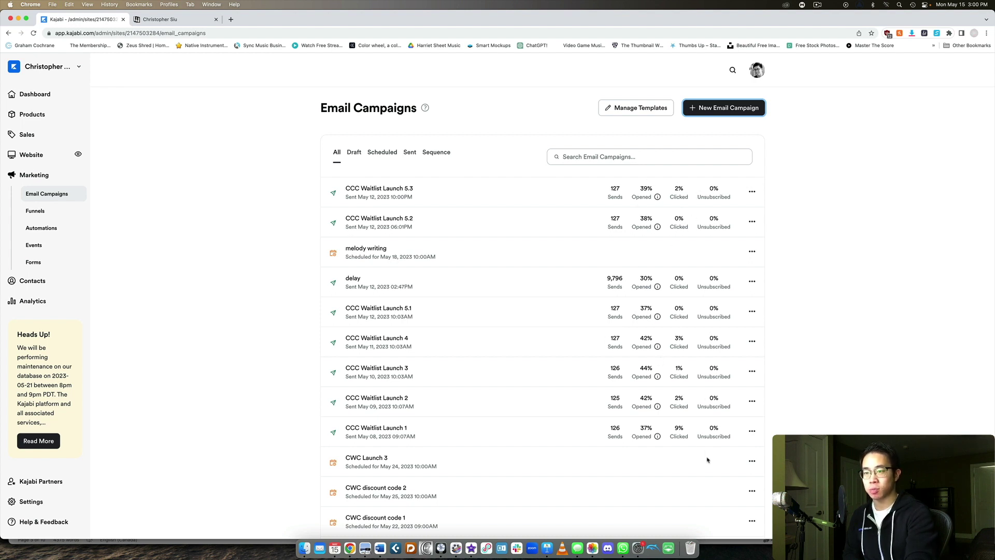
pyautogui.click(435, 156)
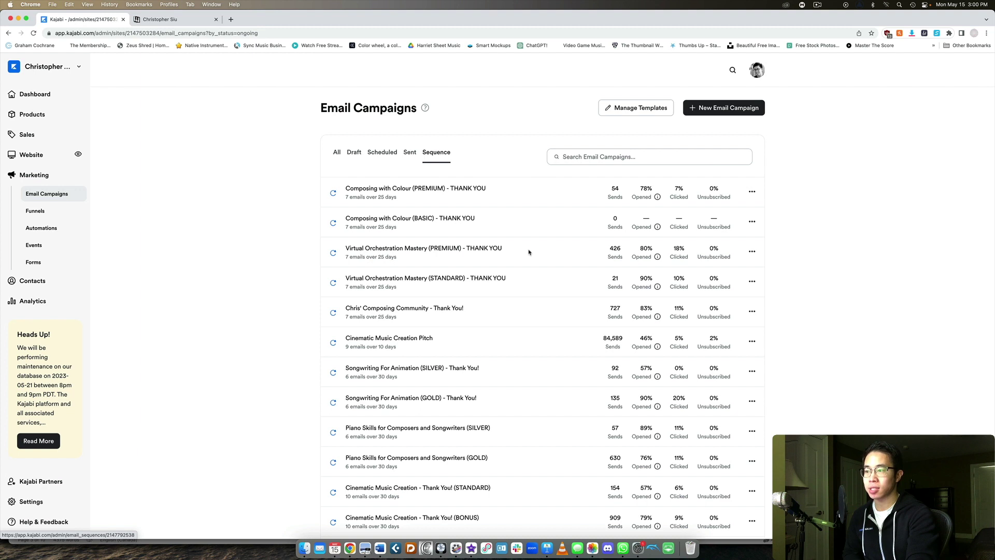
# - Open the Composing with Colour (PREMIUM) - THANK YOU sequence and read its Day 1 - General overview email
pyautogui.click(453, 190)
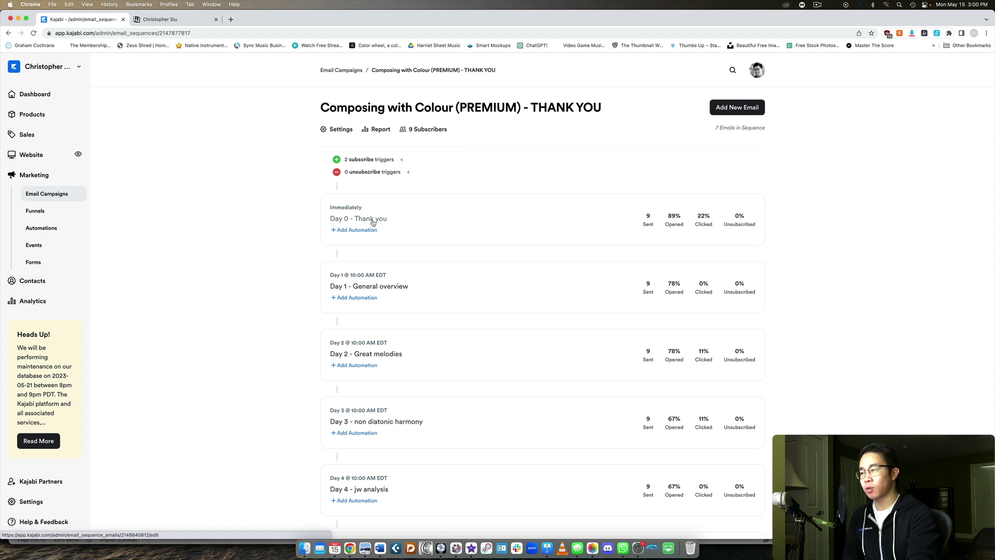
pyautogui.scroll(-1, 411, 218)
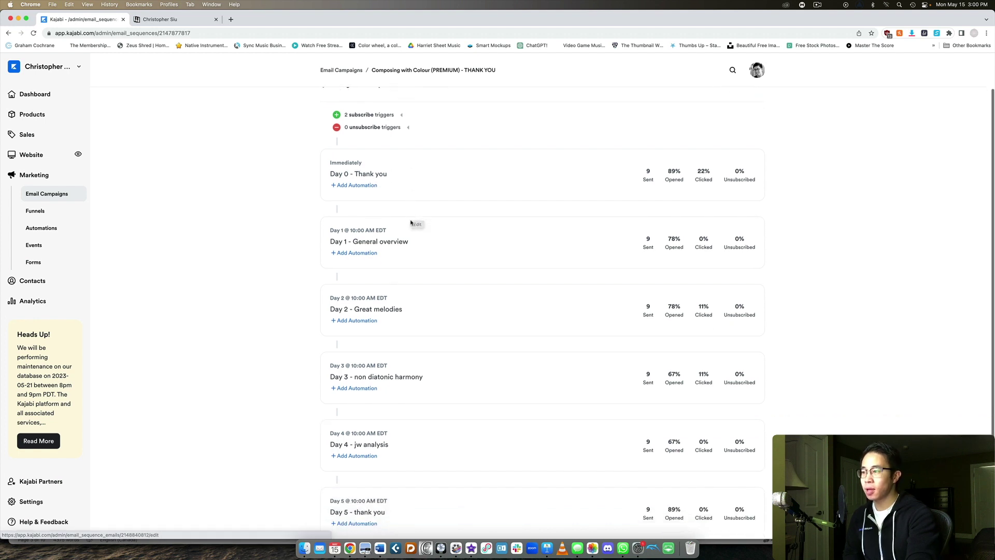
pyautogui.click(401, 243)
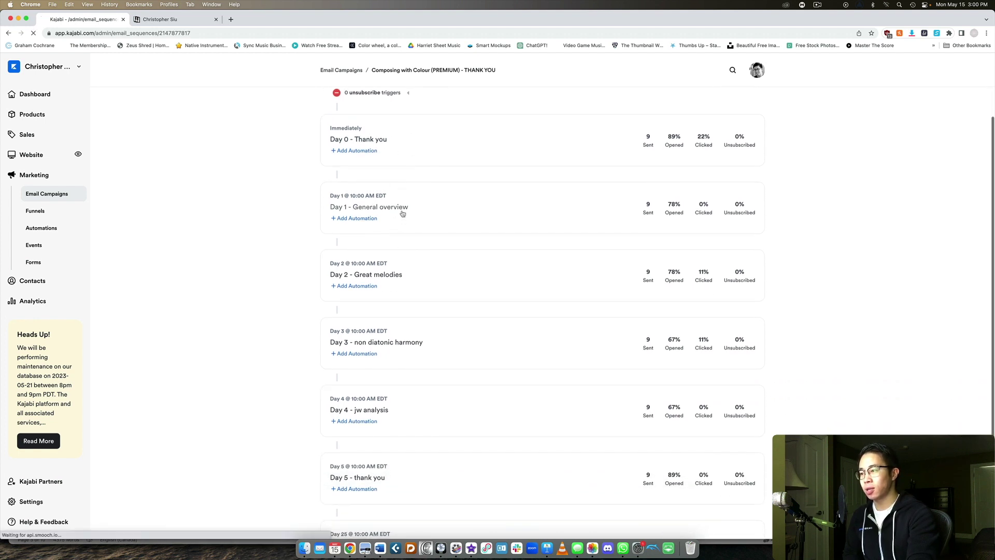
pyautogui.scroll(-10, 593, 382)
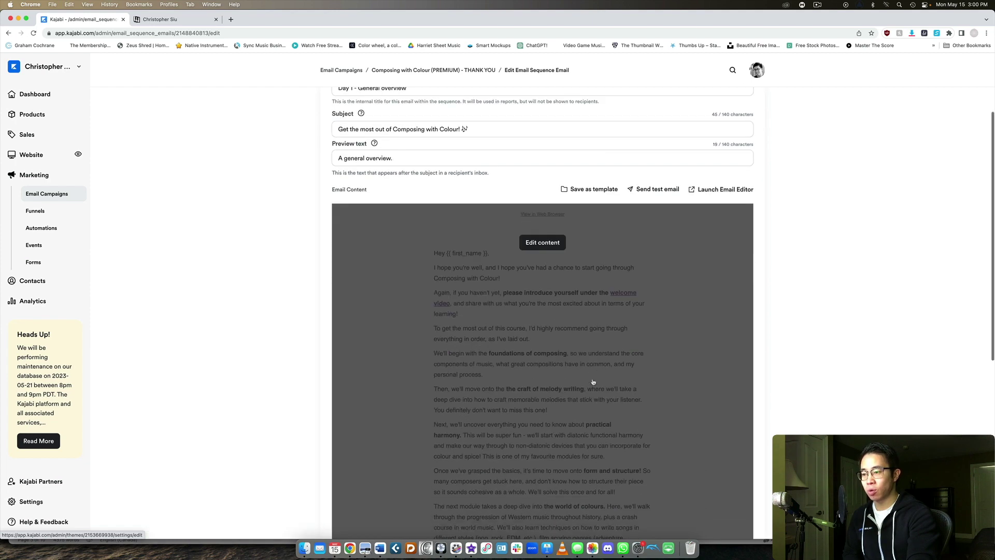
pyautogui.scroll(-3, 895, 325)
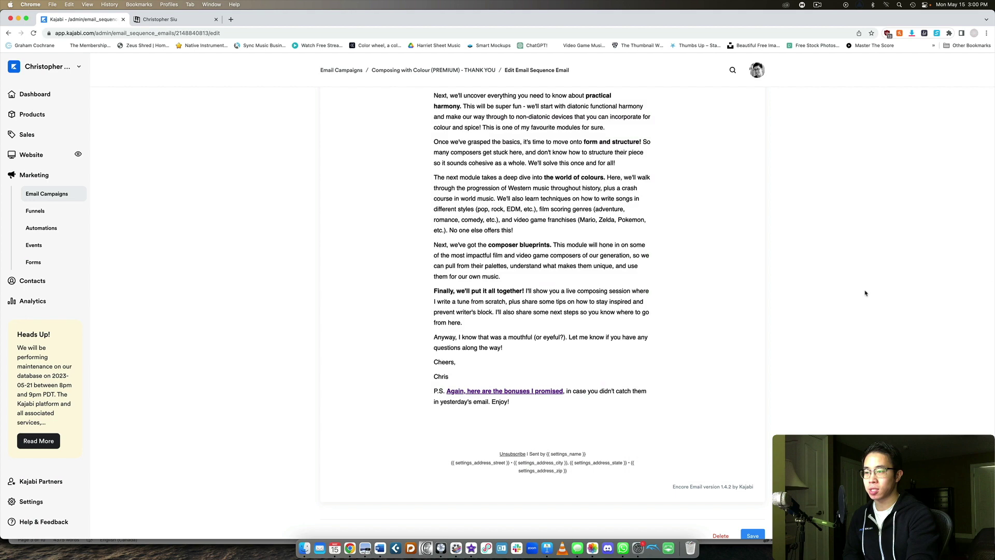
pyautogui.scroll(15, 855, 270)
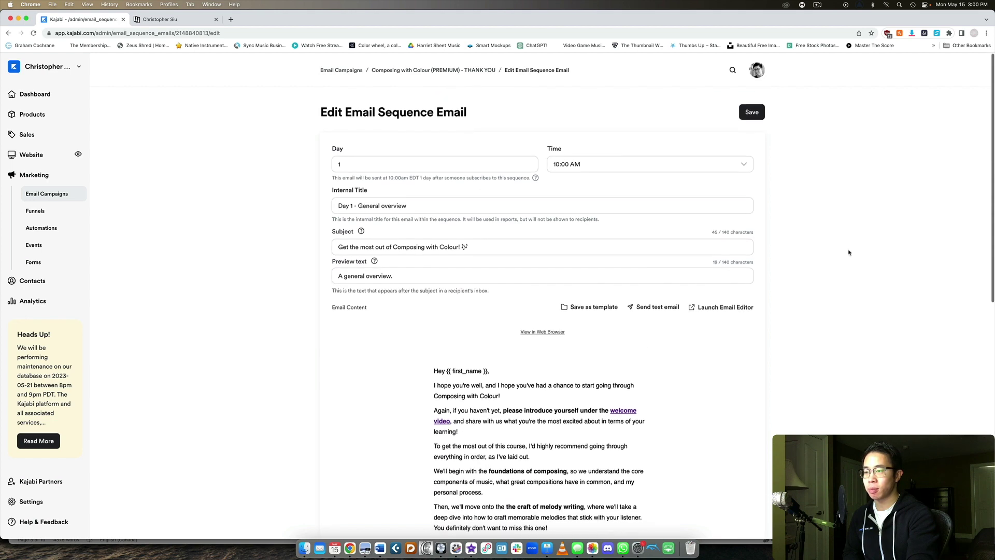
# - Go back to the sequence's email list, then back to the list of all sequences
pyautogui.click(8, 33)
pyautogui.scroll(-3, 482, 252)
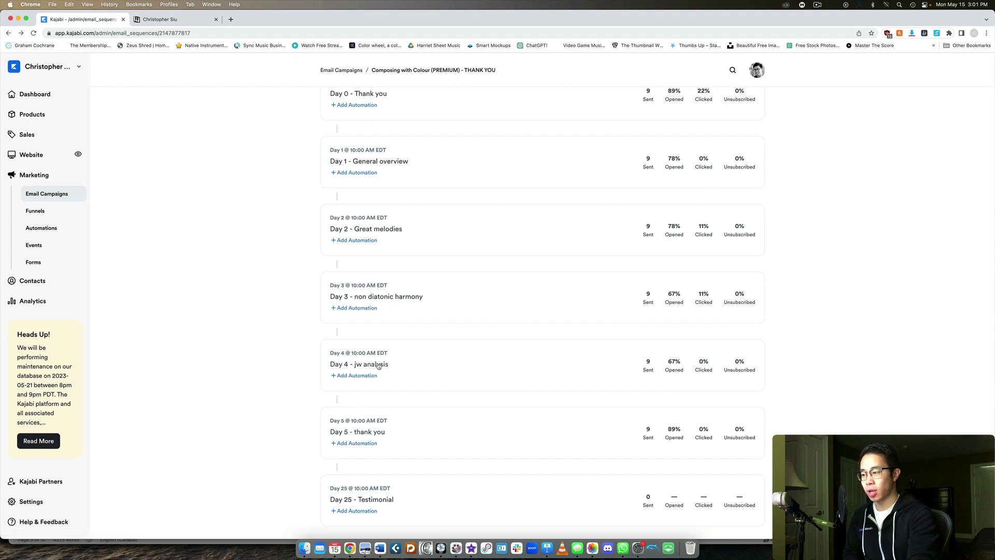
pyautogui.scroll(5, 373, 366)
pyautogui.click(8, 33)
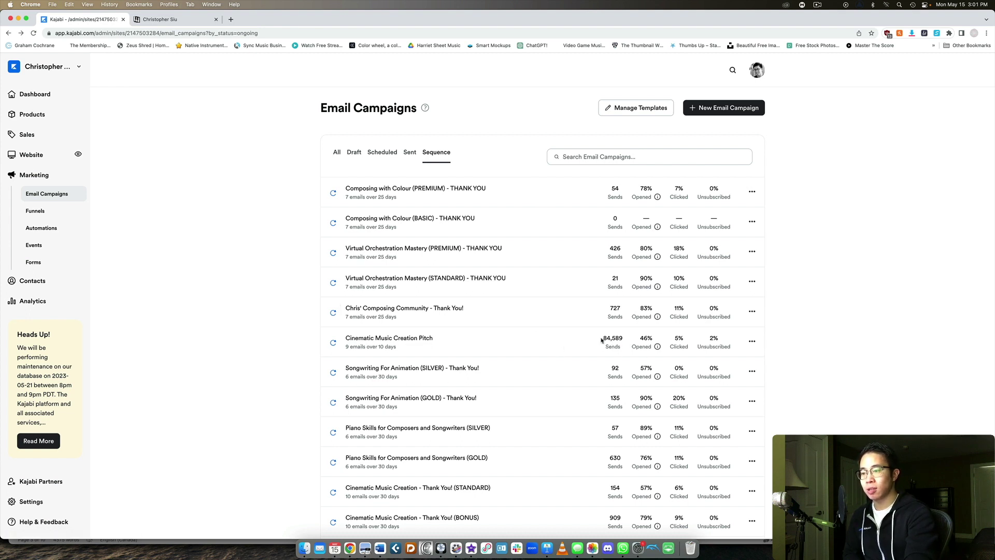
# - Open the Cinematic Music Creation Pitch sequence and expand its 68 subscribe triggers
pyautogui.click(422, 338)
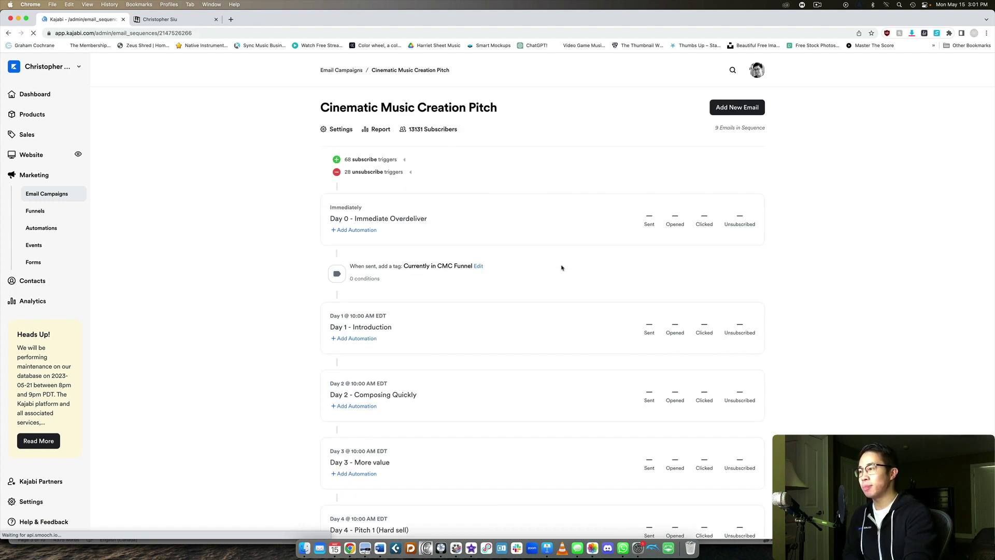
pyautogui.click(363, 160)
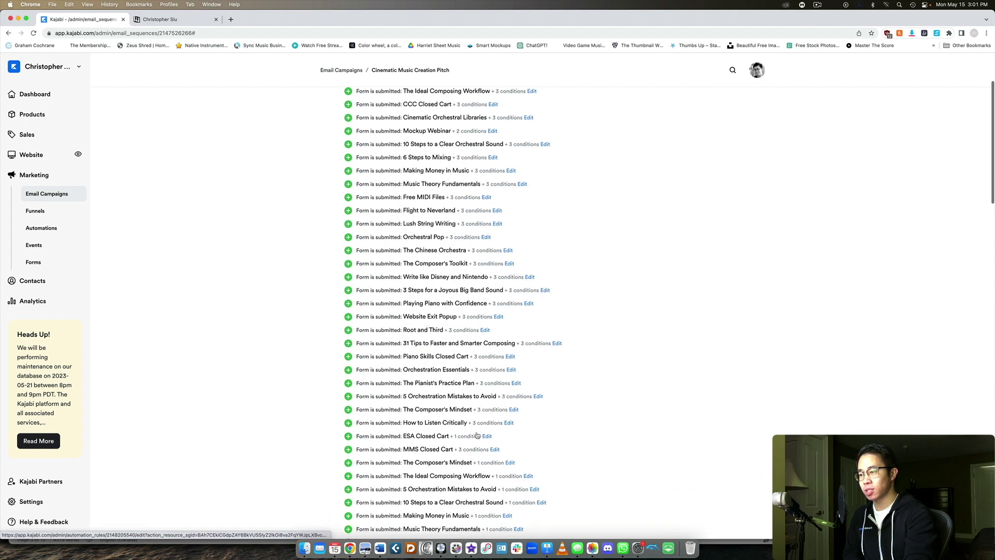
pyautogui.scroll(-1, 472, 440)
pyautogui.scroll(1, 471, 440)
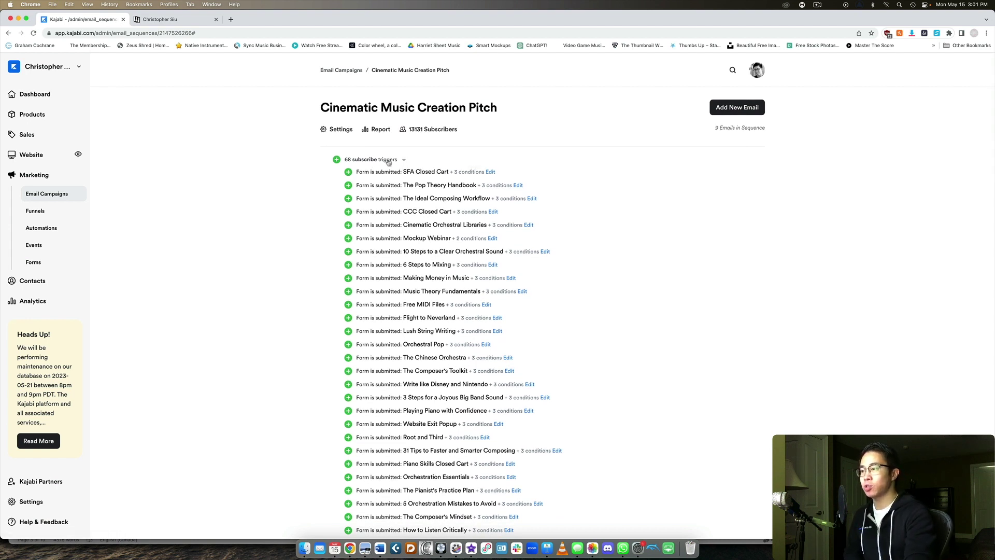
# - Collapse the triggers, review the sequence's Day email cards, then go to the Events list
pyautogui.click(388, 161)
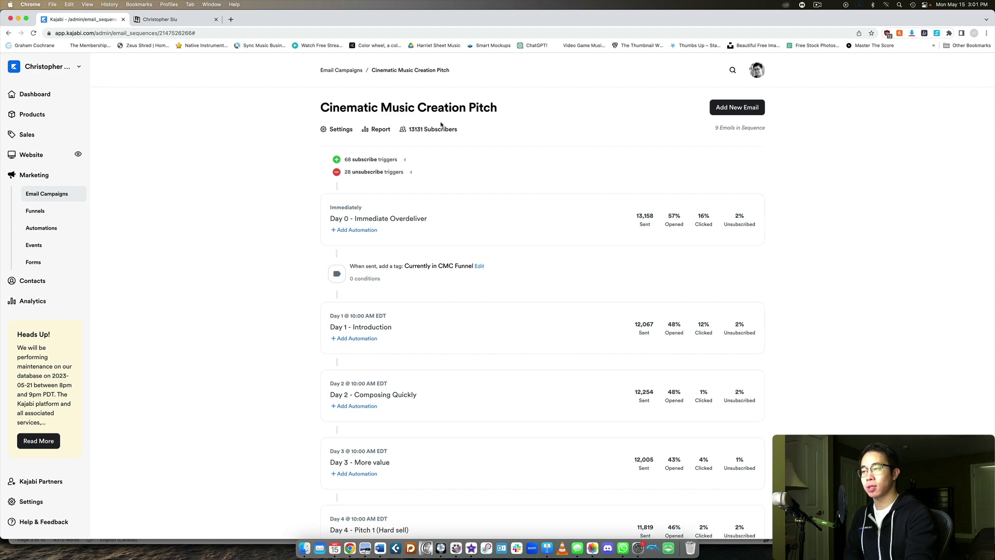
pyautogui.scroll(-10, 505, 229)
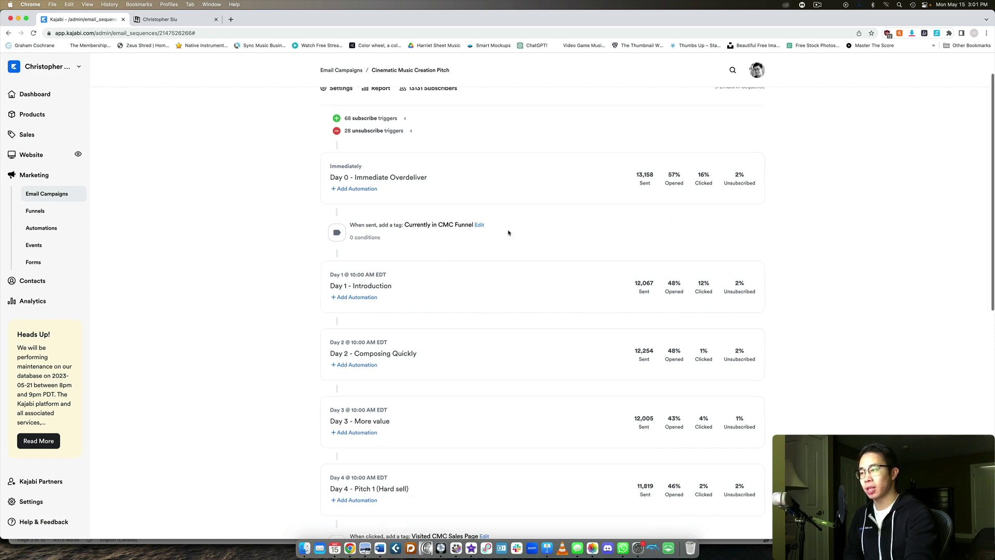
pyautogui.scroll(15, 508, 234)
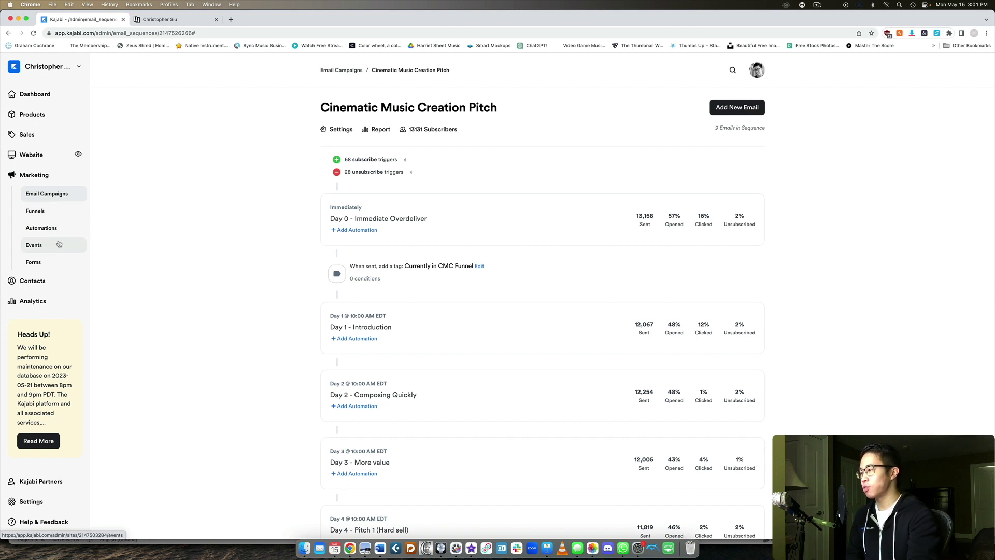
pyautogui.click(59, 245)
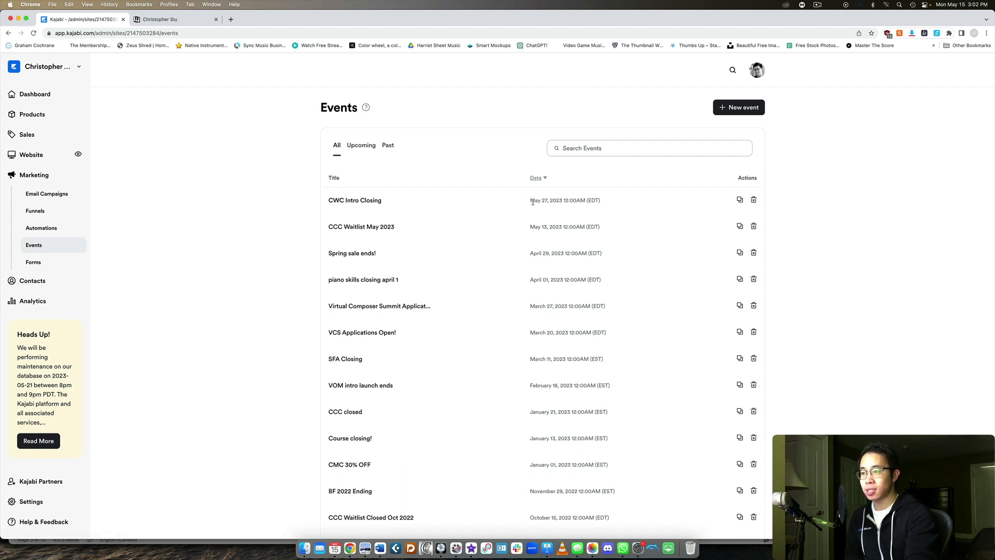
# - Select and clear the date text on the Events page
pyautogui.moveTo(530, 202); pyautogui.dragTo(603, 202)
pyautogui.click(604, 202)
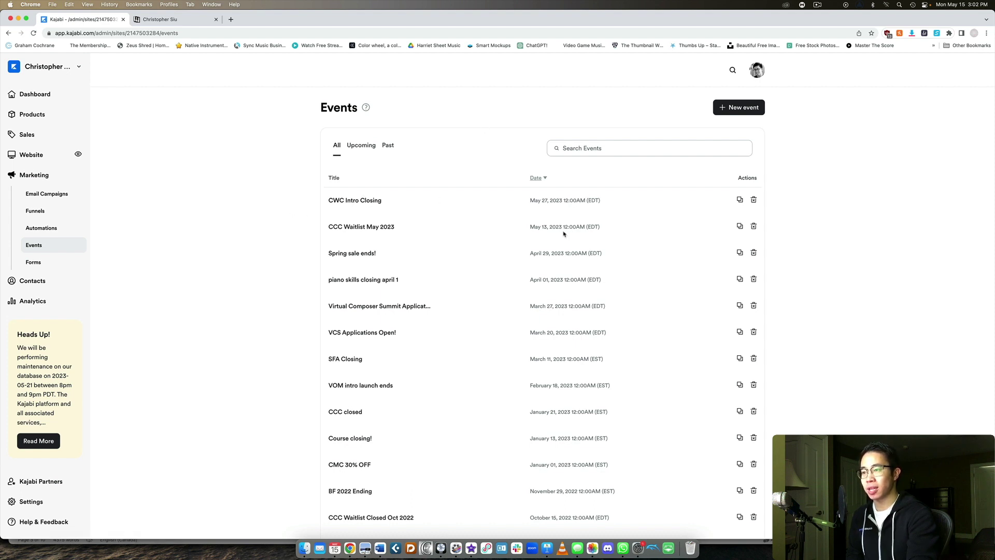
# - Open the Giveaway raffle! form from the Forms list and scroll through it
pyautogui.click(39, 263)
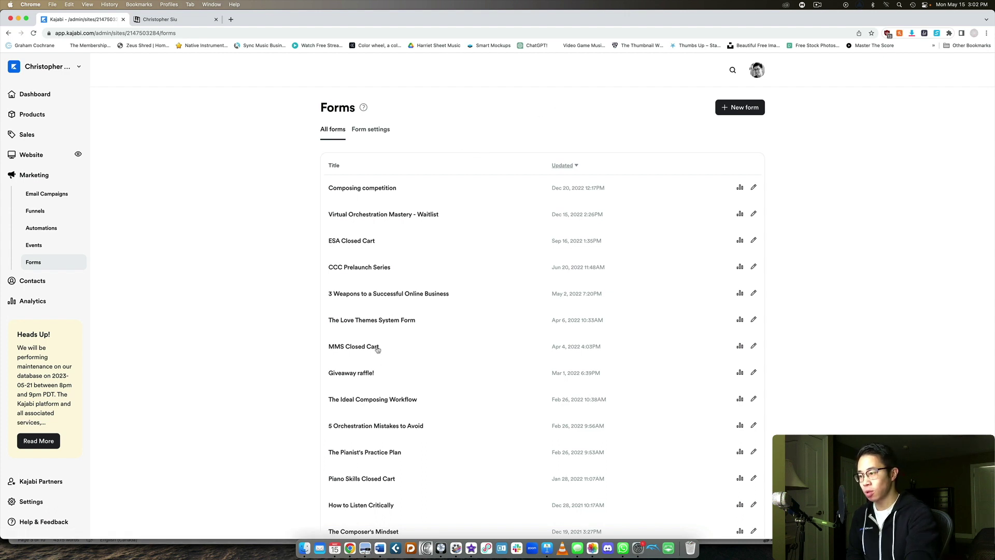
pyautogui.click(358, 373)
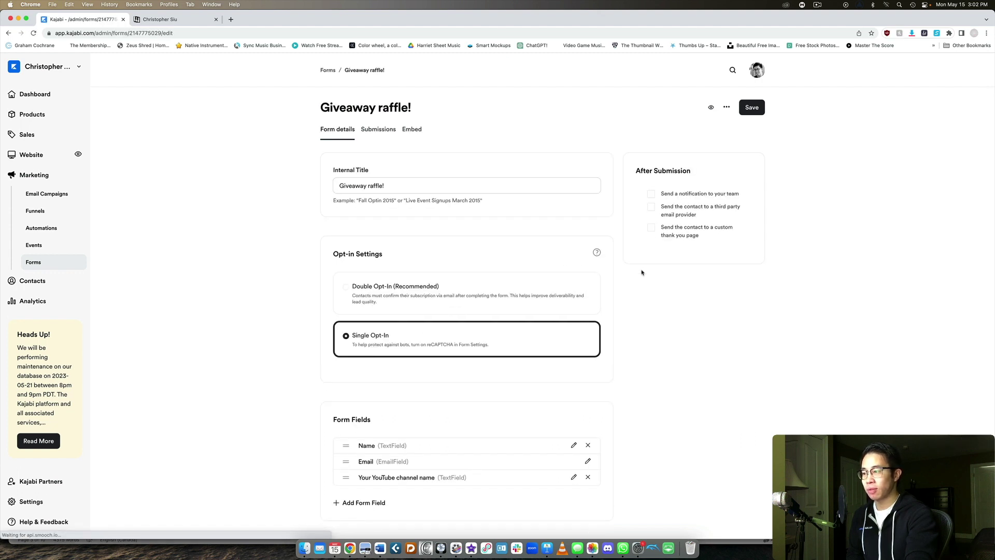
pyautogui.scroll(-5, 642, 271)
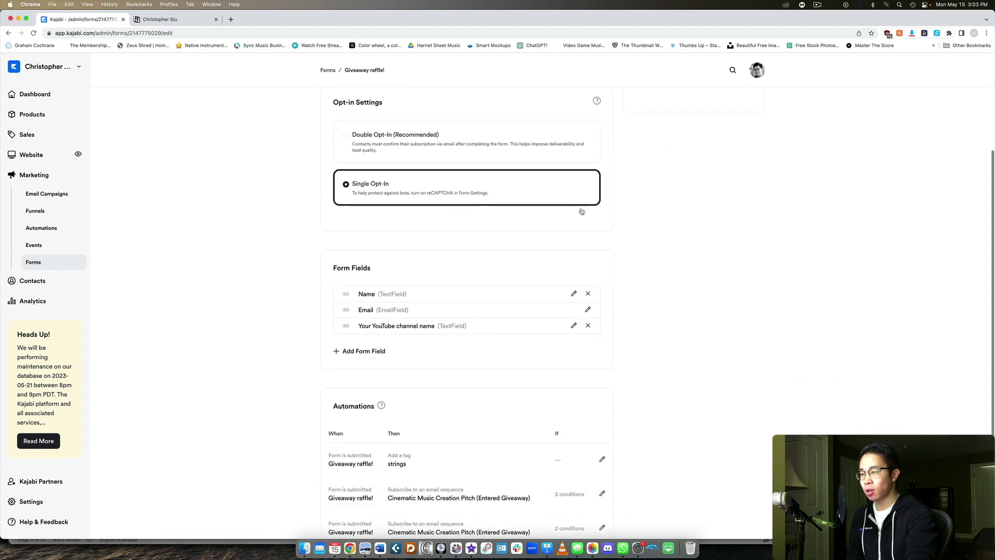
pyautogui.scroll(-3, 622, 212)
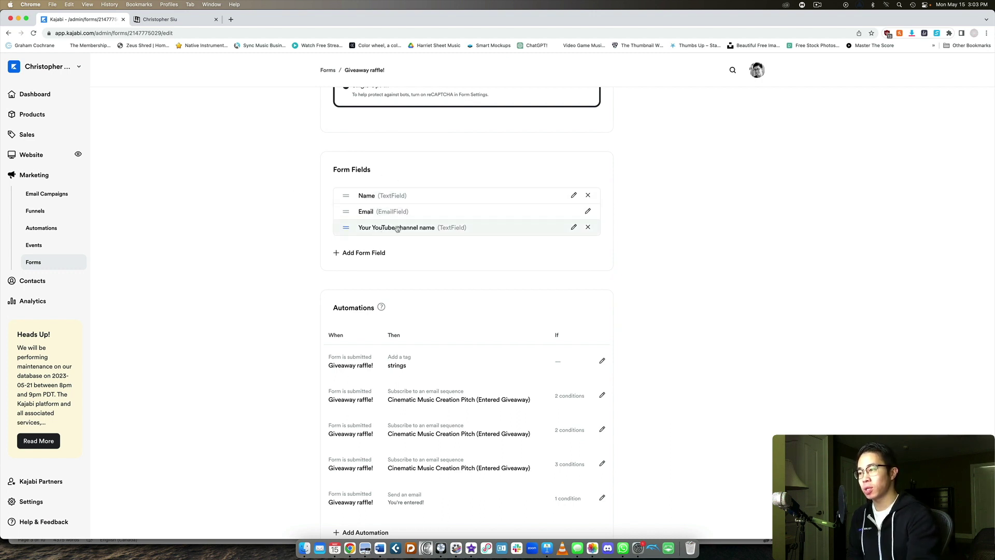
# - Start adding a new form field, then switch to the All Contacts list
pyautogui.click(364, 252)
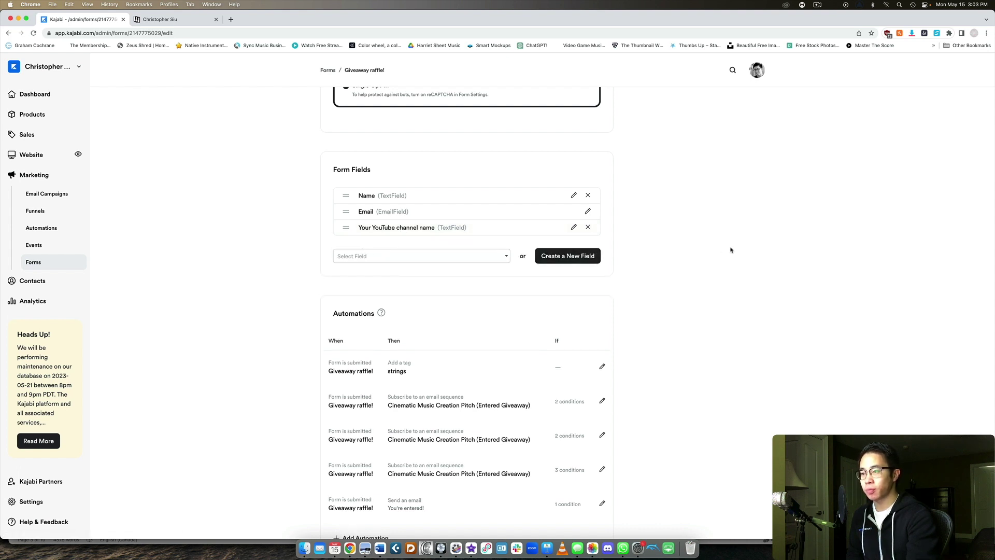
pyautogui.scroll(-1, 656, 264)
pyautogui.scroll(1, 467, 311)
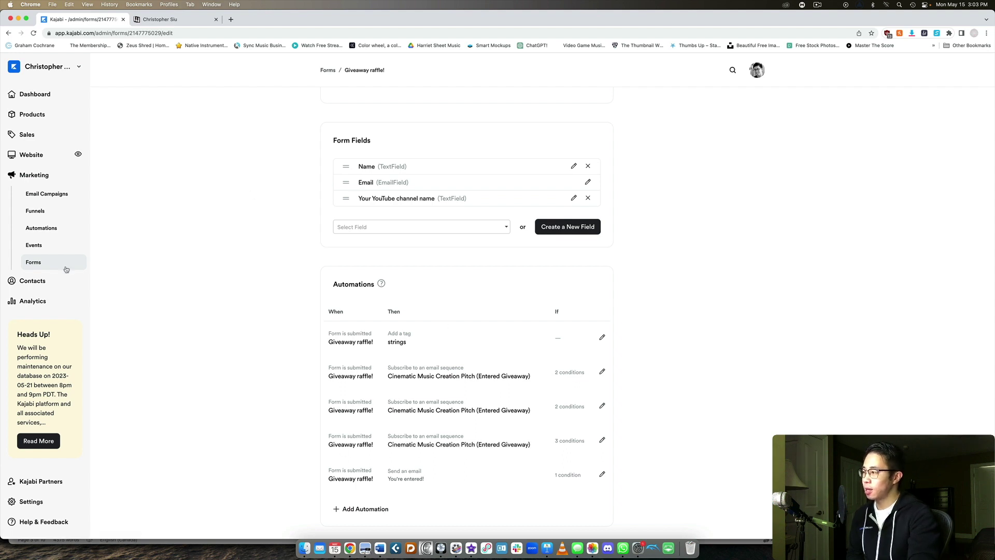
pyautogui.click(53, 282)
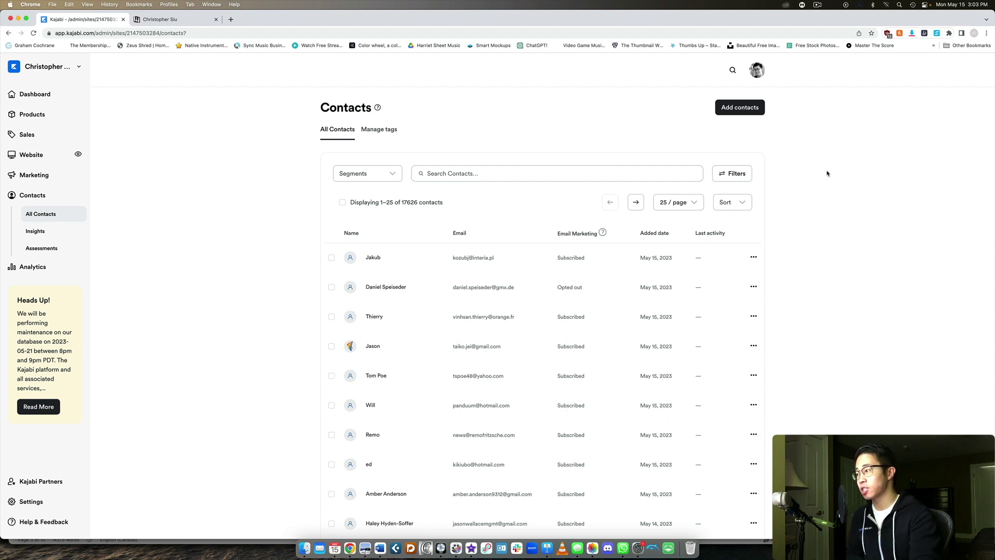
# - Open Analytics to see the Net Revenue, Opt-ins, Page Views and Offers Sold report cards
pyautogui.click(32, 267)
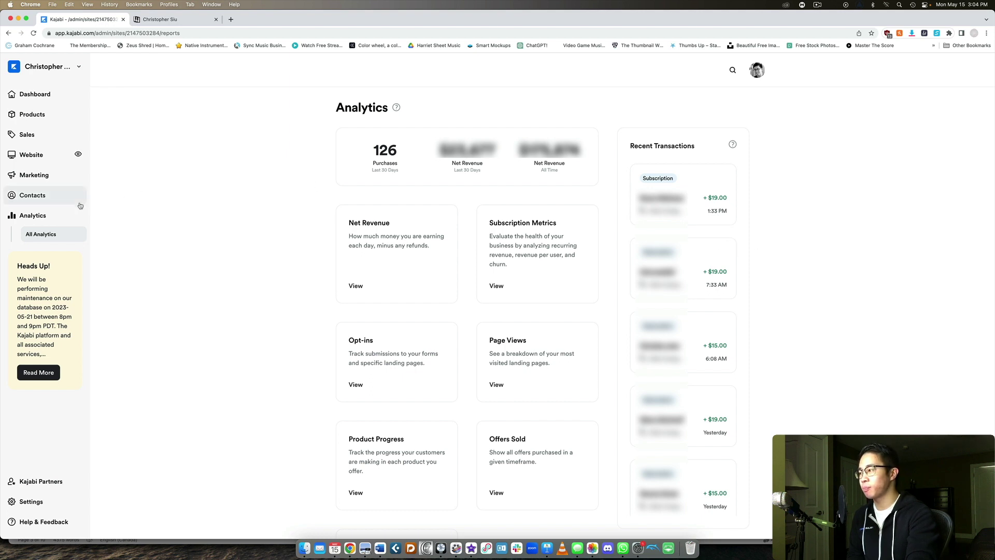
# - Go to Contacts > Assessments and open The Profitable Creator - Coaching Program assessment
pyautogui.click(39, 197)
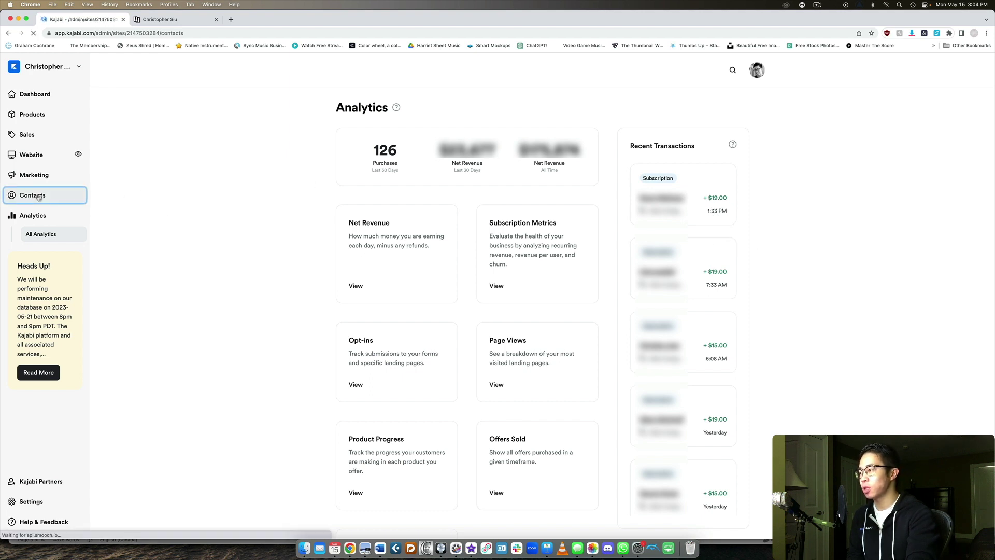
pyautogui.click(42, 248)
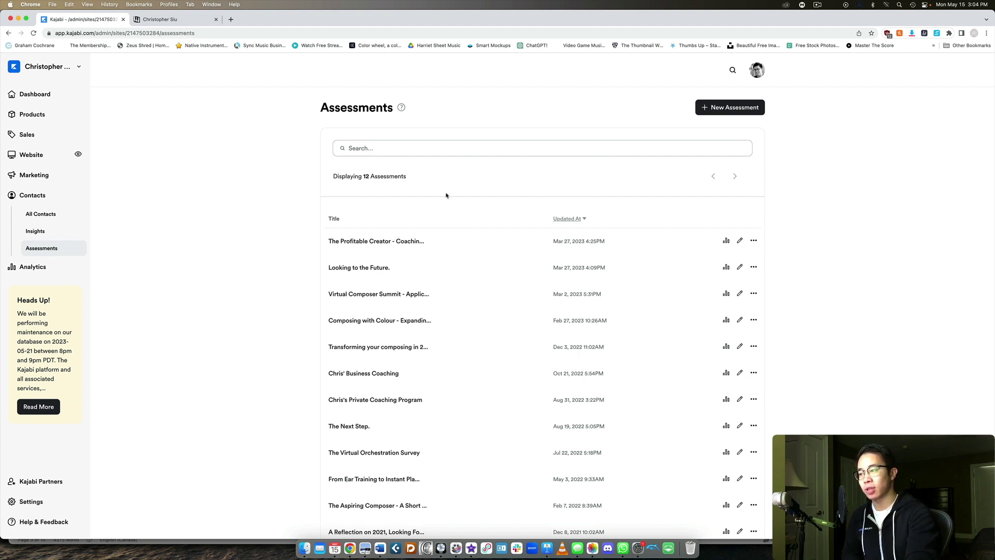
pyautogui.click(377, 242)
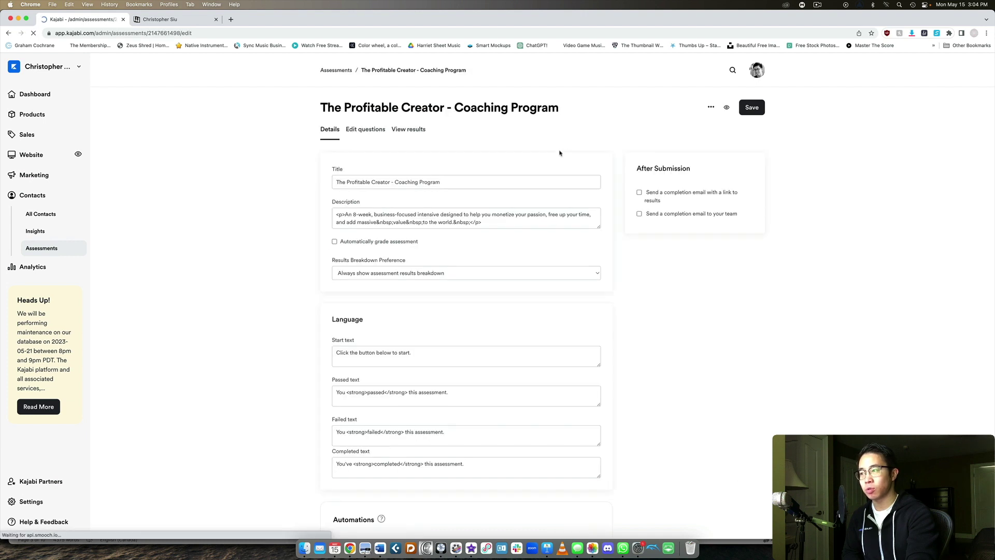
# - Add a multiple-choice question 'Which income stream is the most attractive to you?'
pyautogui.click(367, 131)
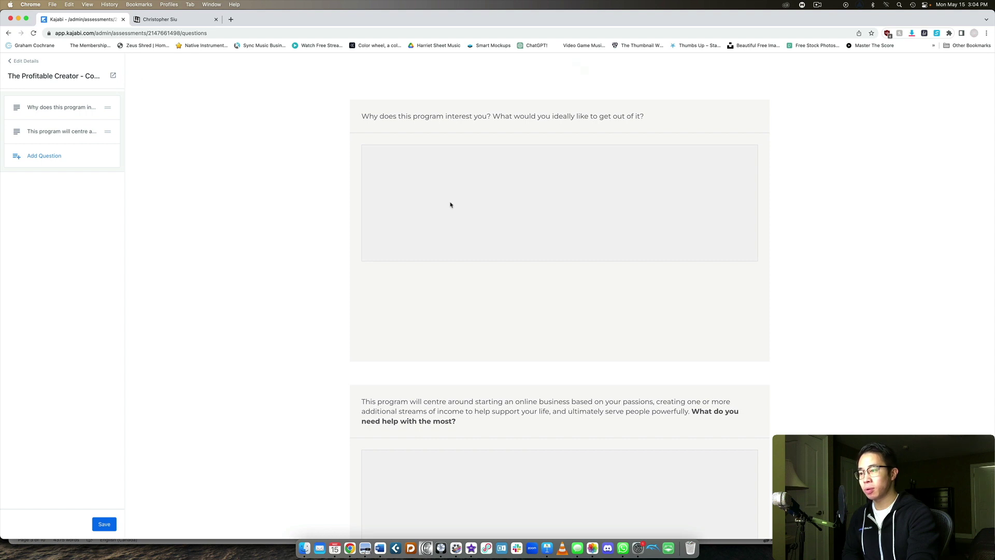
pyautogui.scroll(-3, 596, 252)
pyautogui.scroll(3, 583, 216)
pyautogui.scroll(-2, 572, 205)
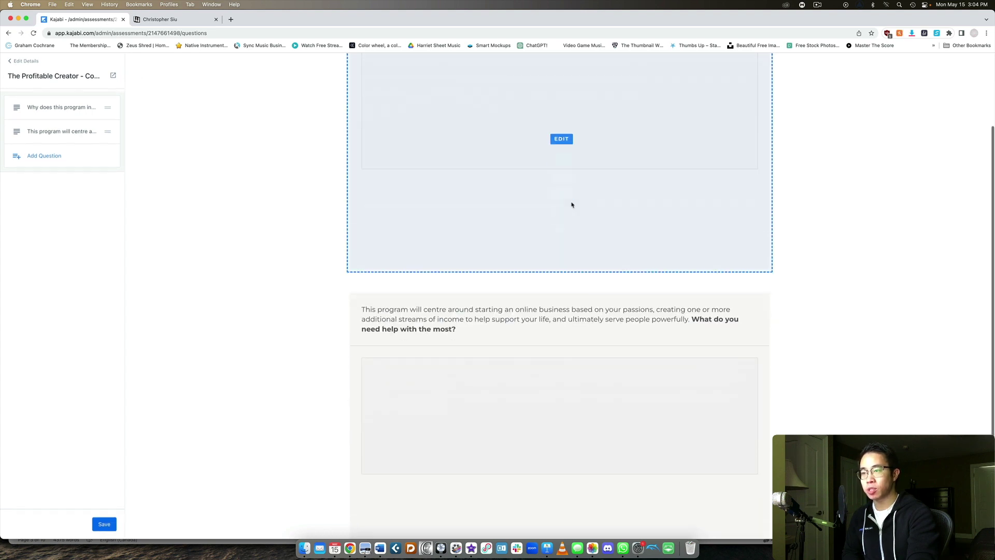
pyautogui.click(38, 156)
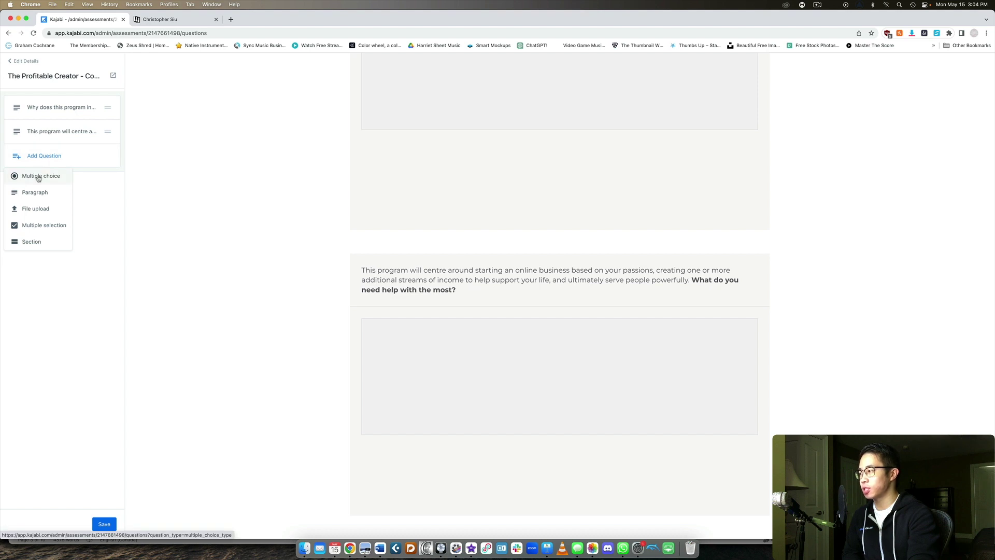
pyautogui.click(38, 176)
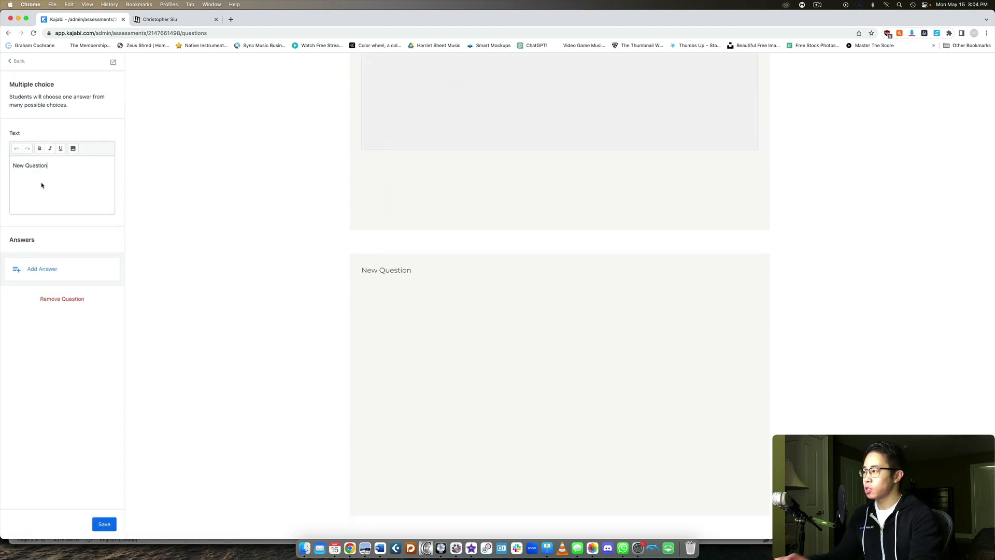
pyautogui.press('super+a')
pyautogui.write('Which income')
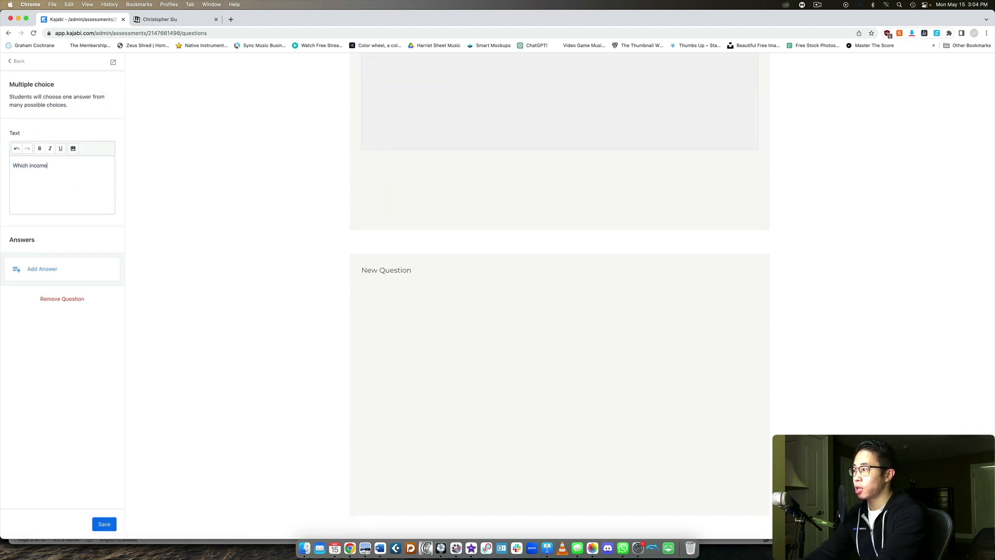
pyautogui.write(' stream is the most att')
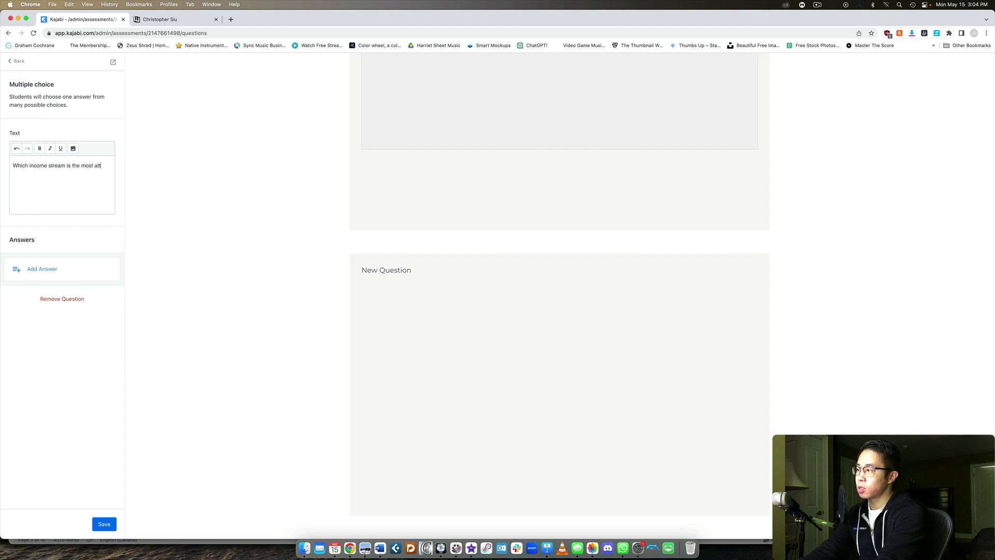
pyautogui.write('ractive to you?')
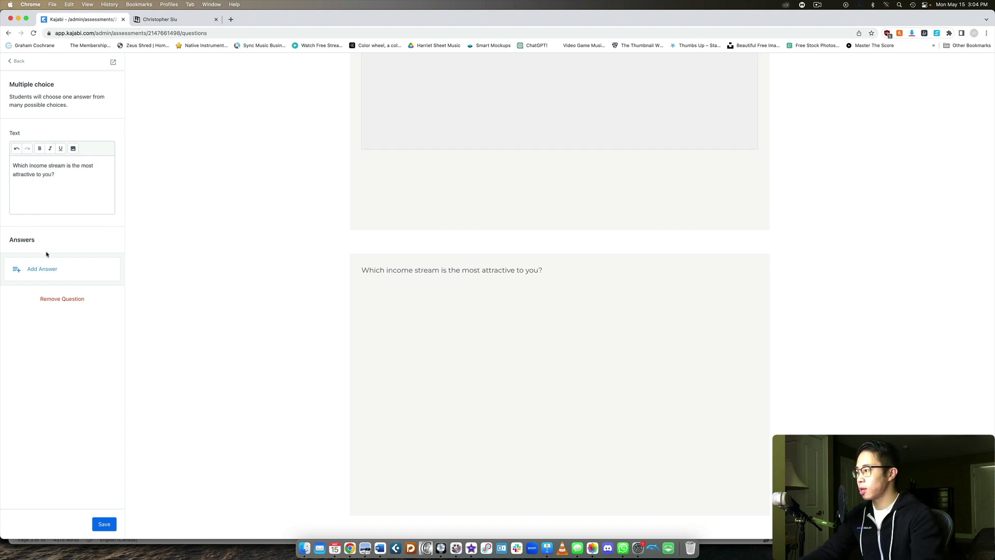
# - Give the question answers Passive and Active, then remove the question again
pyautogui.click(42, 269)
pyautogui.tripleClick(46, 98)
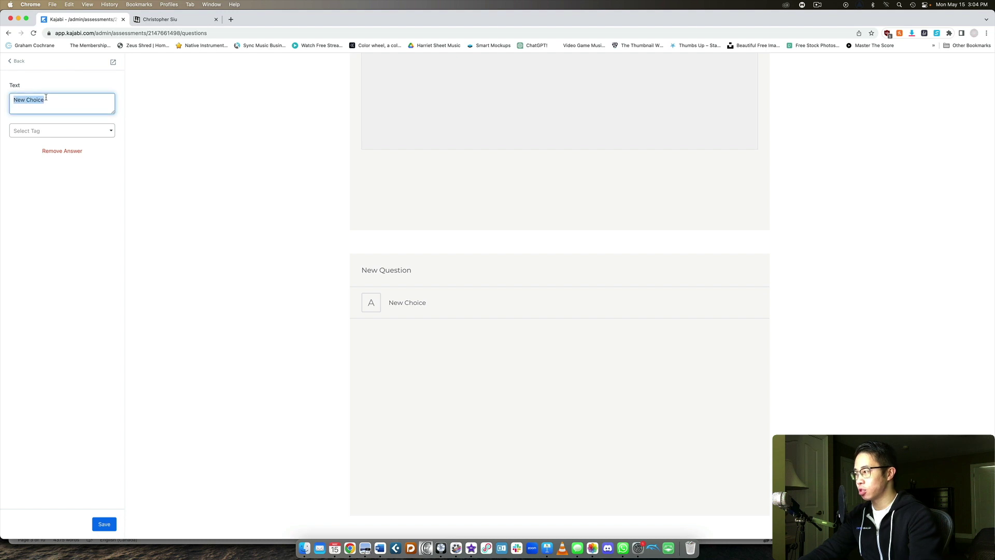
pyautogui.write('Passive')
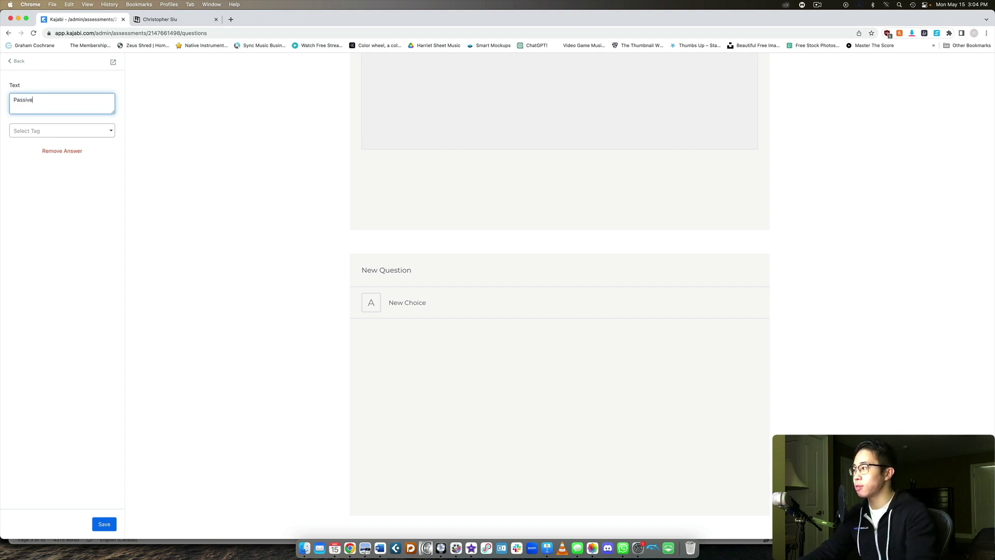
pyautogui.click(15, 61)
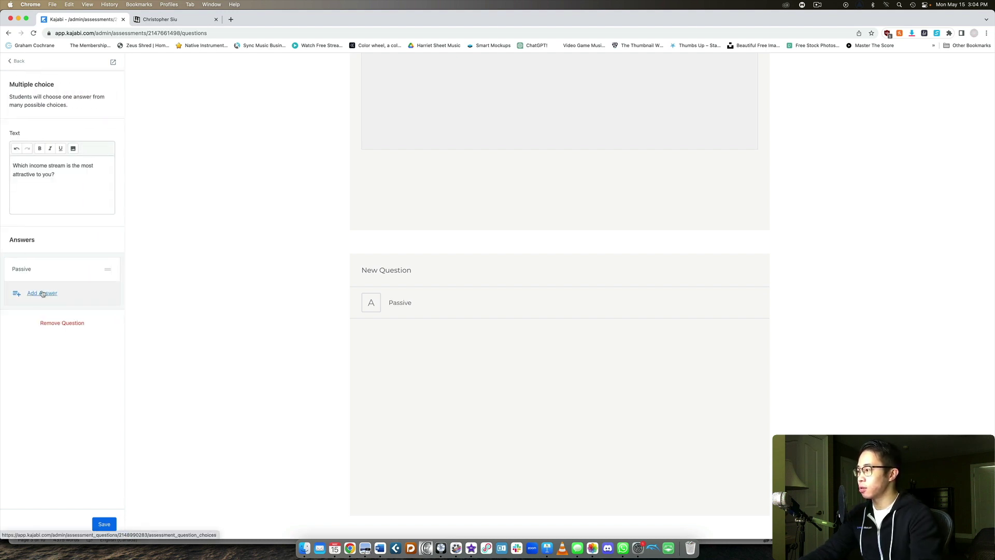
pyautogui.click(43, 293)
pyautogui.tripleClick(68, 107)
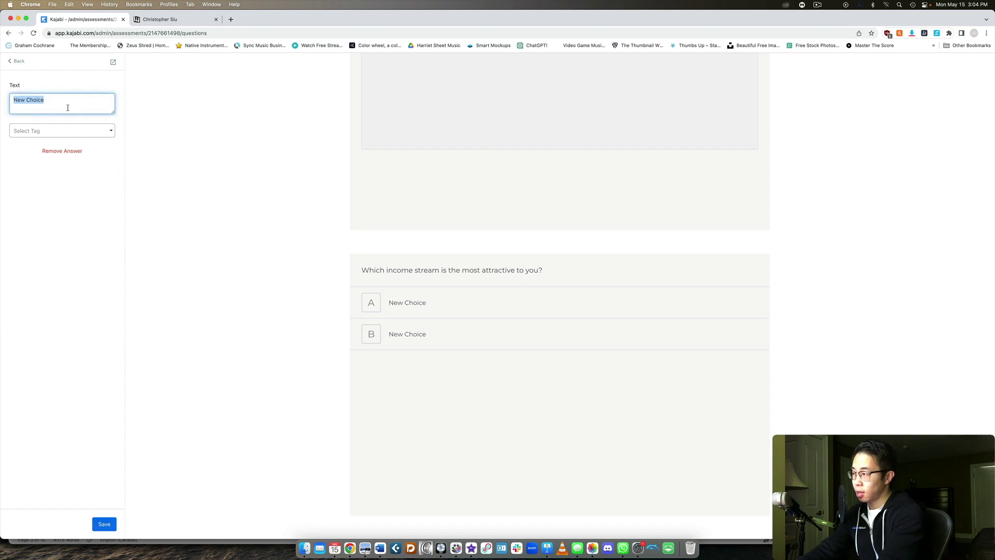
pyautogui.write('Active')
pyautogui.click(15, 61)
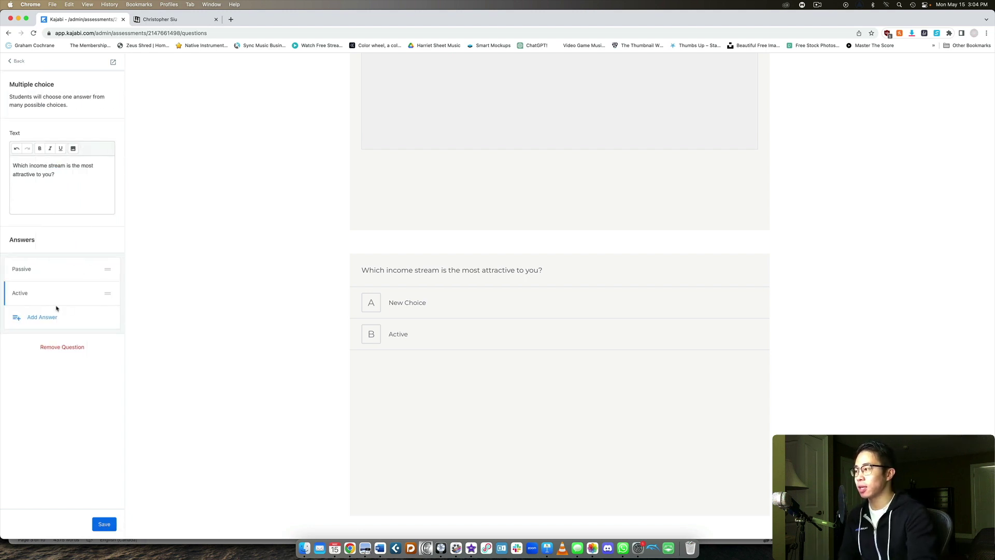
pyautogui.click(62, 347)
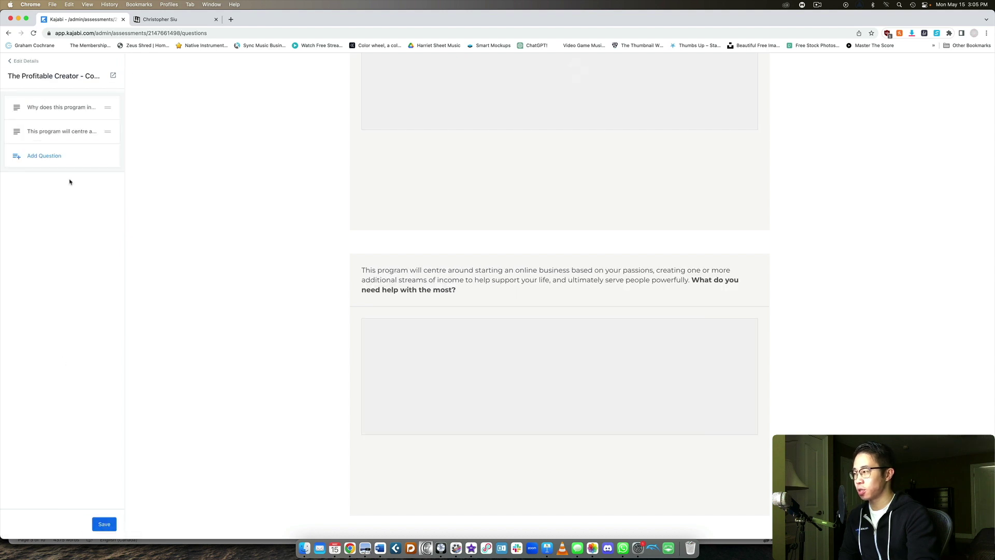
# - Return from the question editor to the assessment's Details page
pyautogui.click(22, 61)
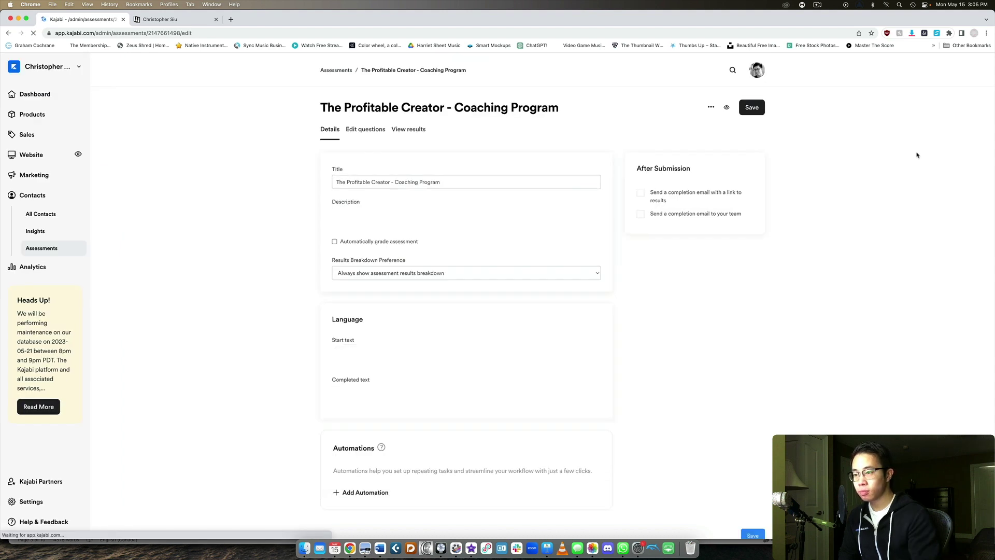